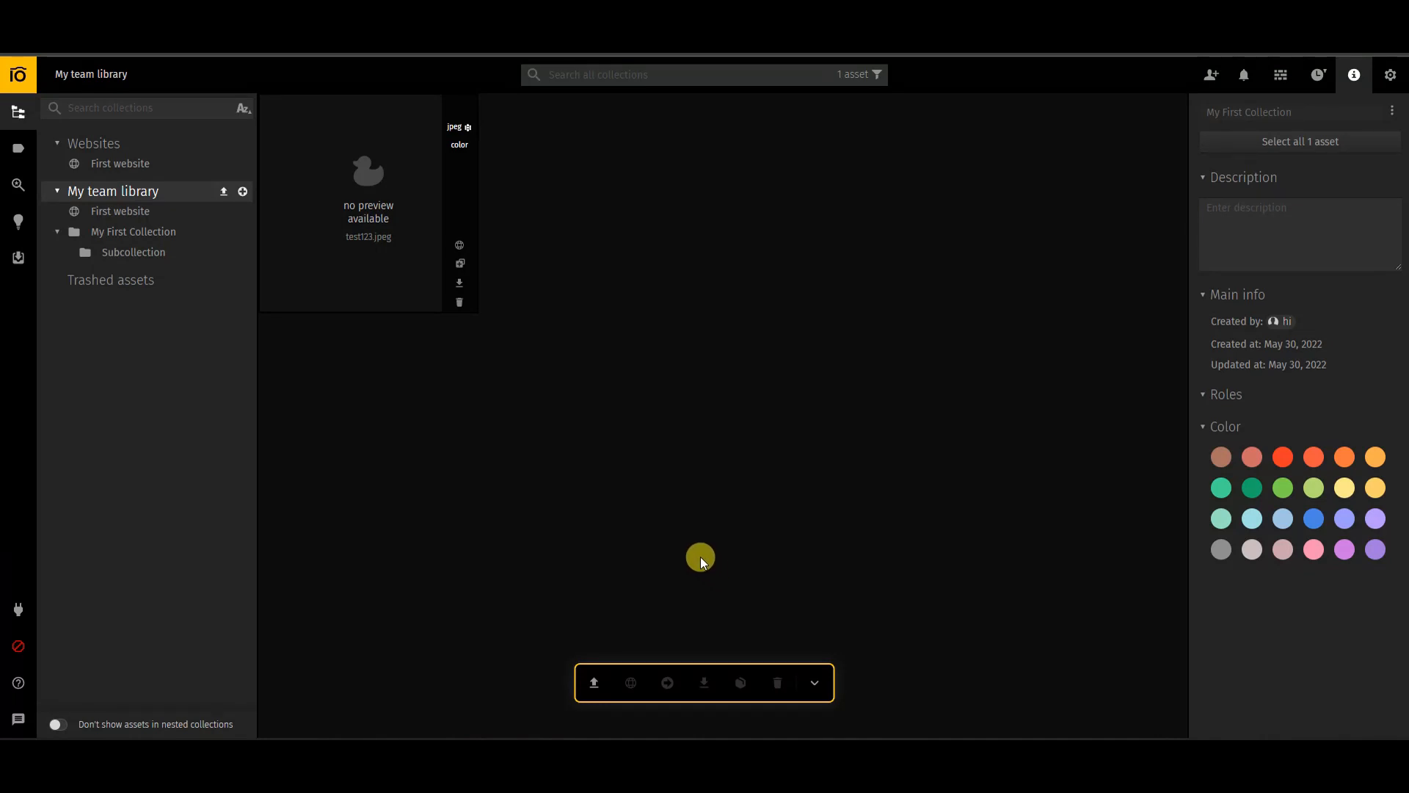
# - Create a collection named Shopify in My team library and open it
pyautogui.click(125, 192)
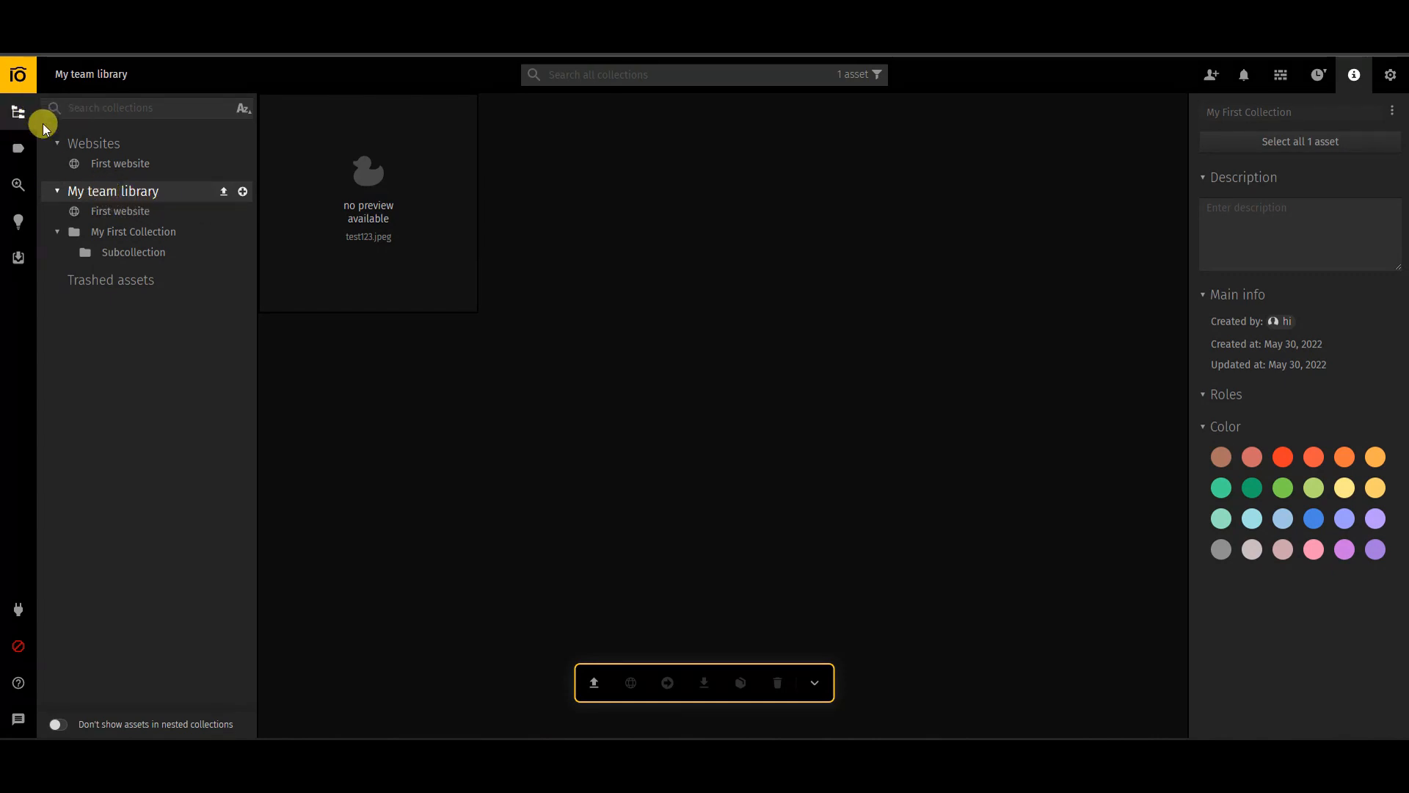
pyautogui.click(243, 193)
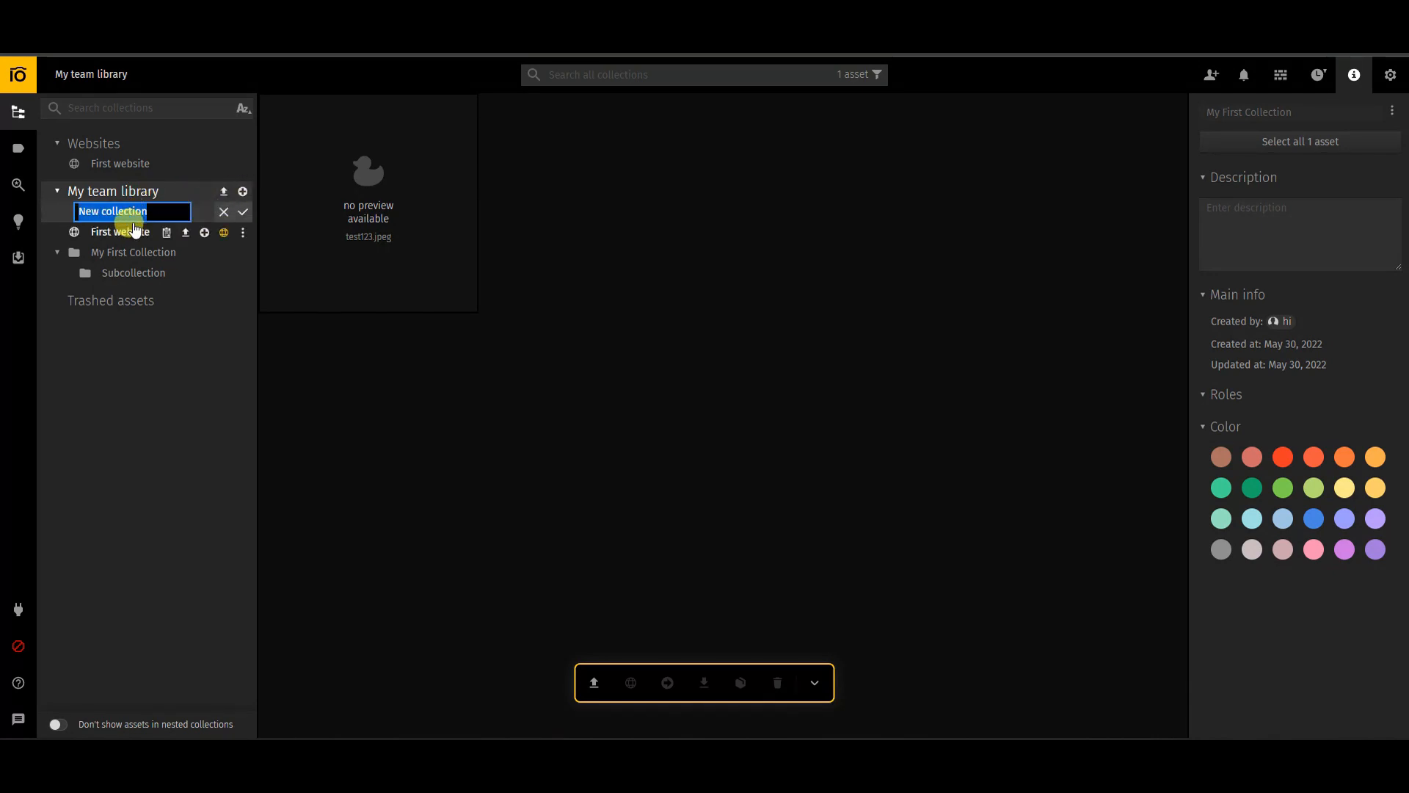
pyautogui.write('Shopify')
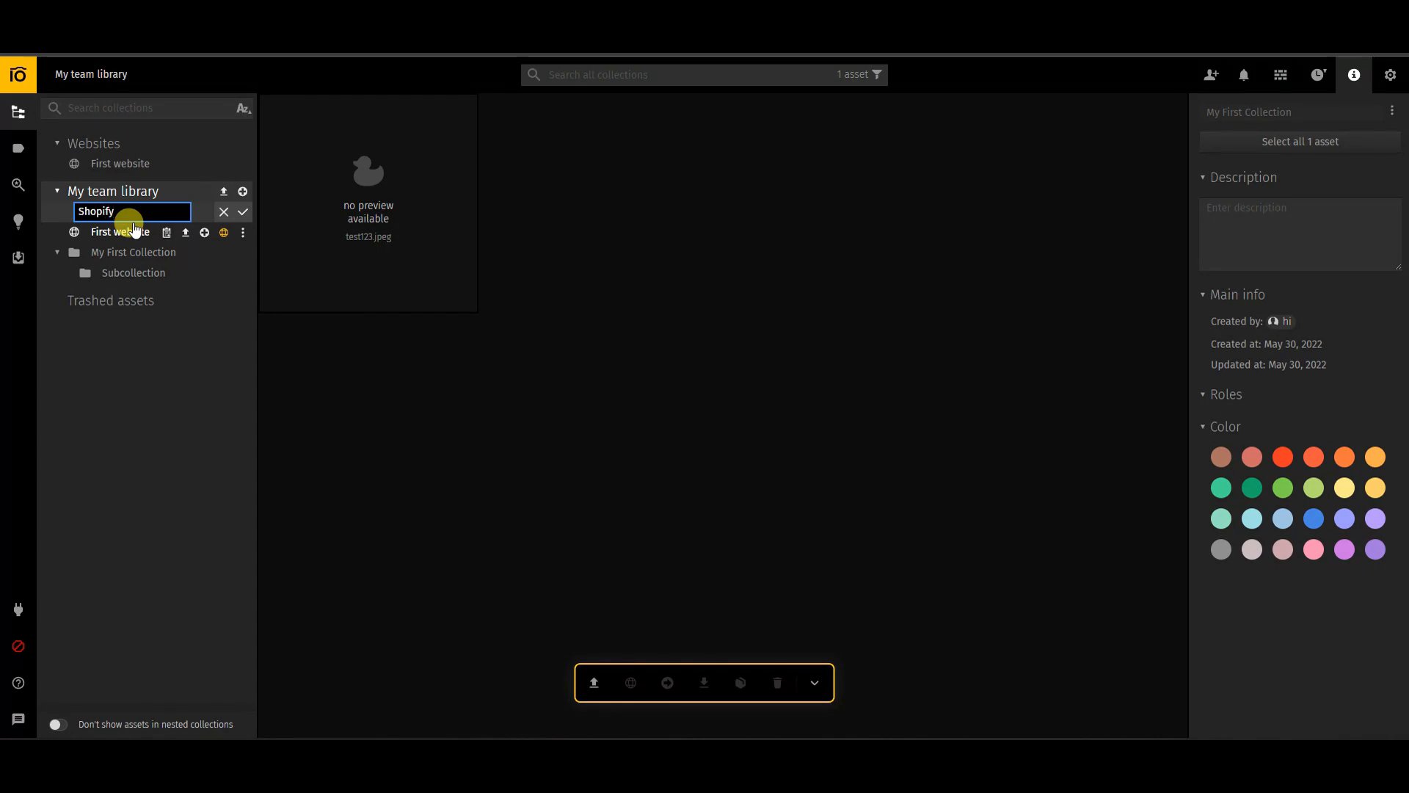
pyautogui.click(241, 217)
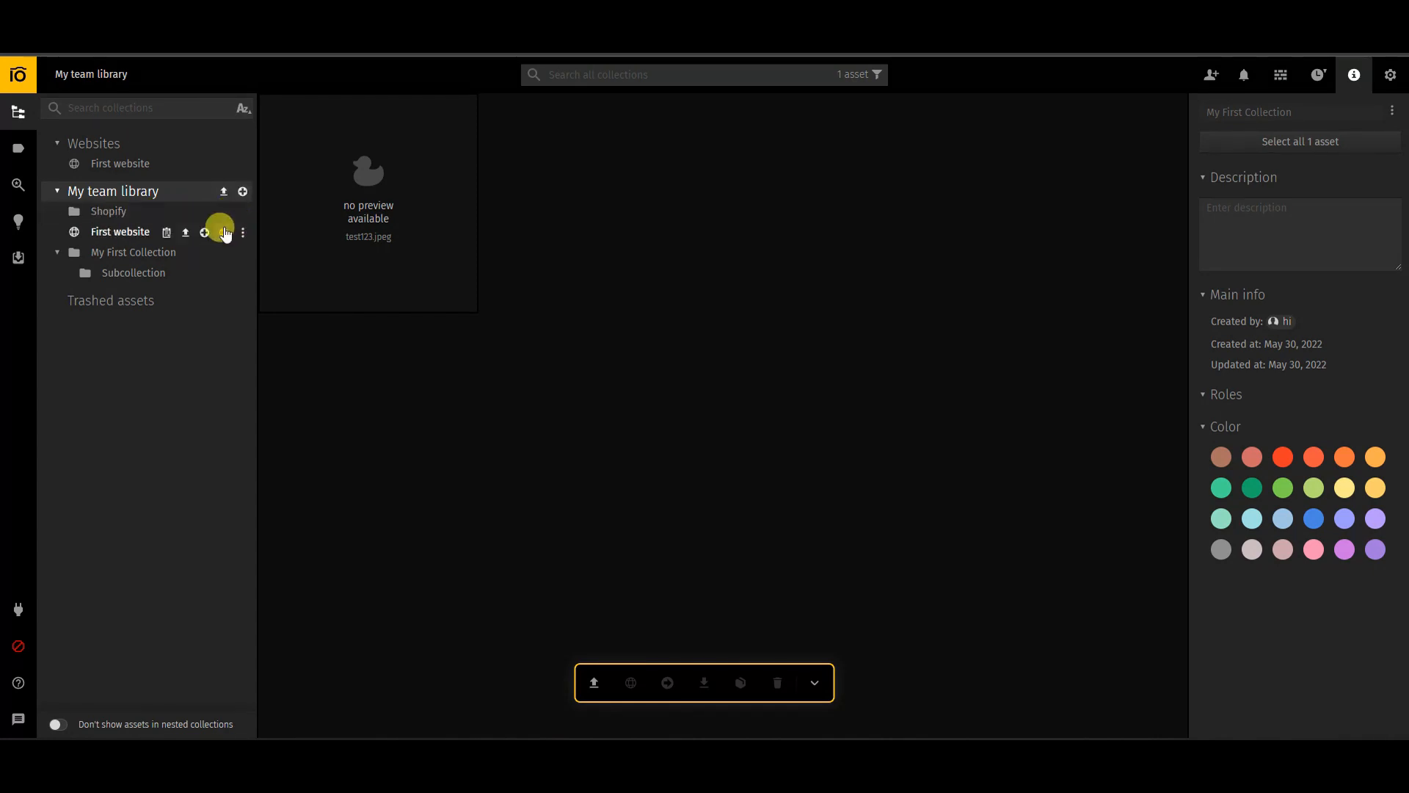
pyautogui.click(110, 212)
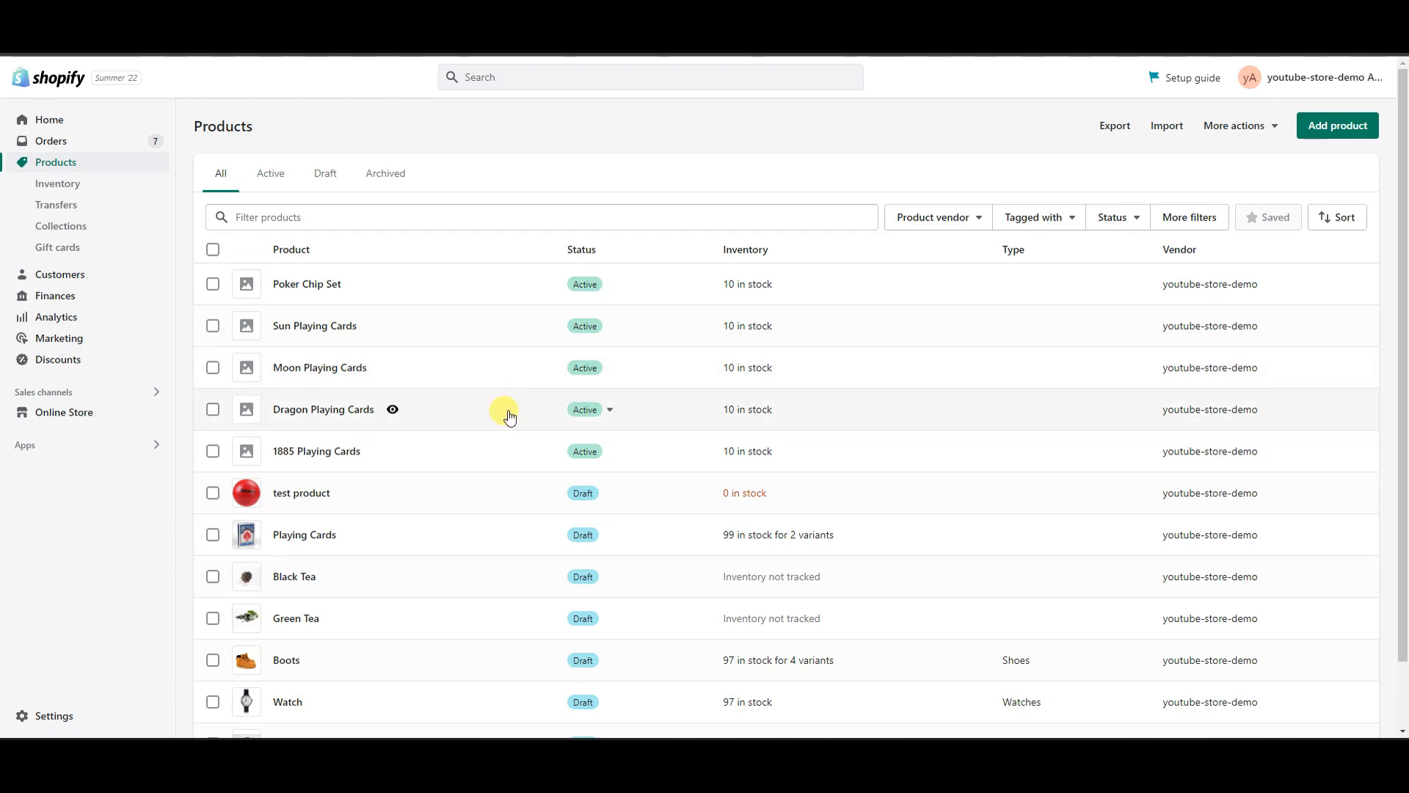
# - In the Shopify admin, open the Sun Playing Cards product and examine its SKU in the inventory details
pyautogui.click(314, 325)
pyautogui.scroll(-6, 406, 465)
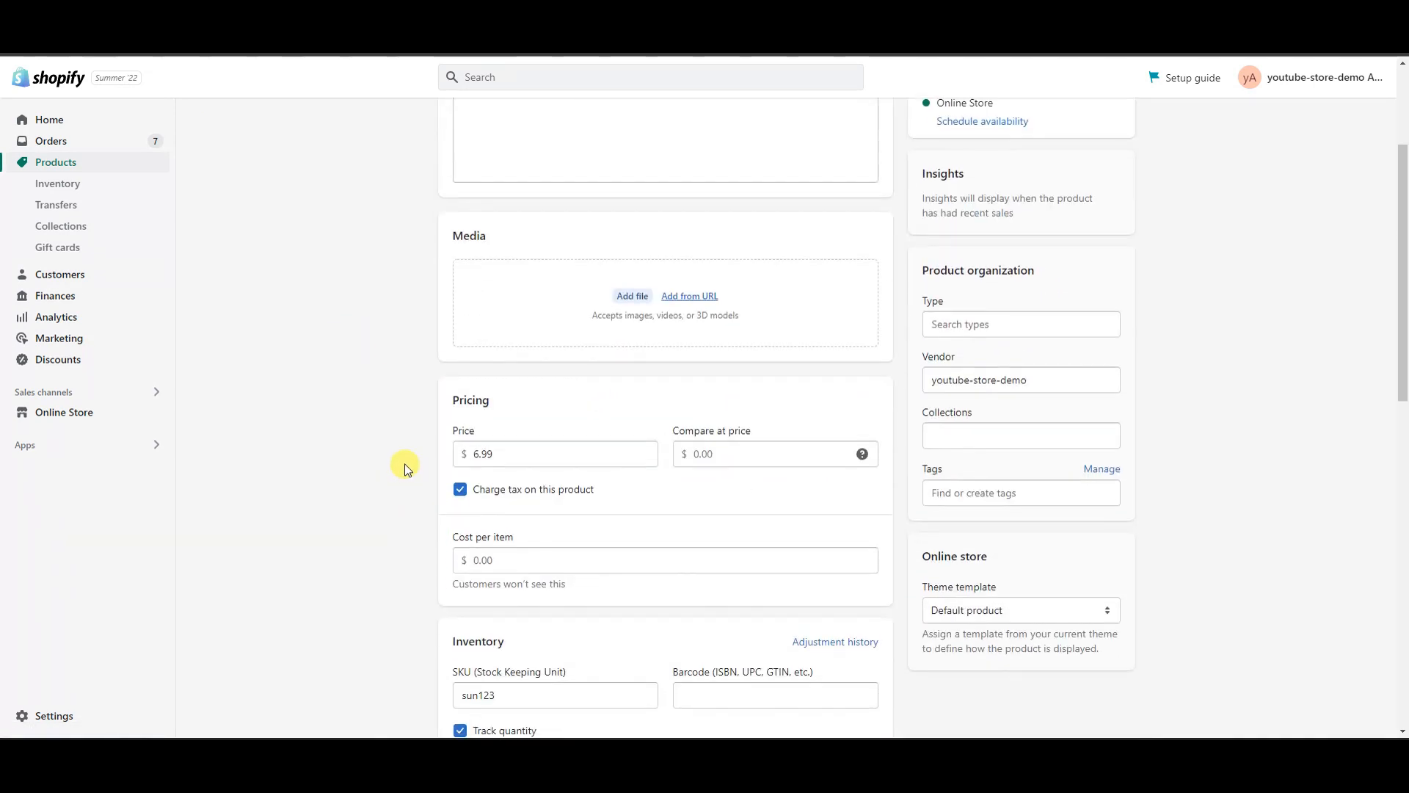
pyautogui.scroll(-1, 403, 465)
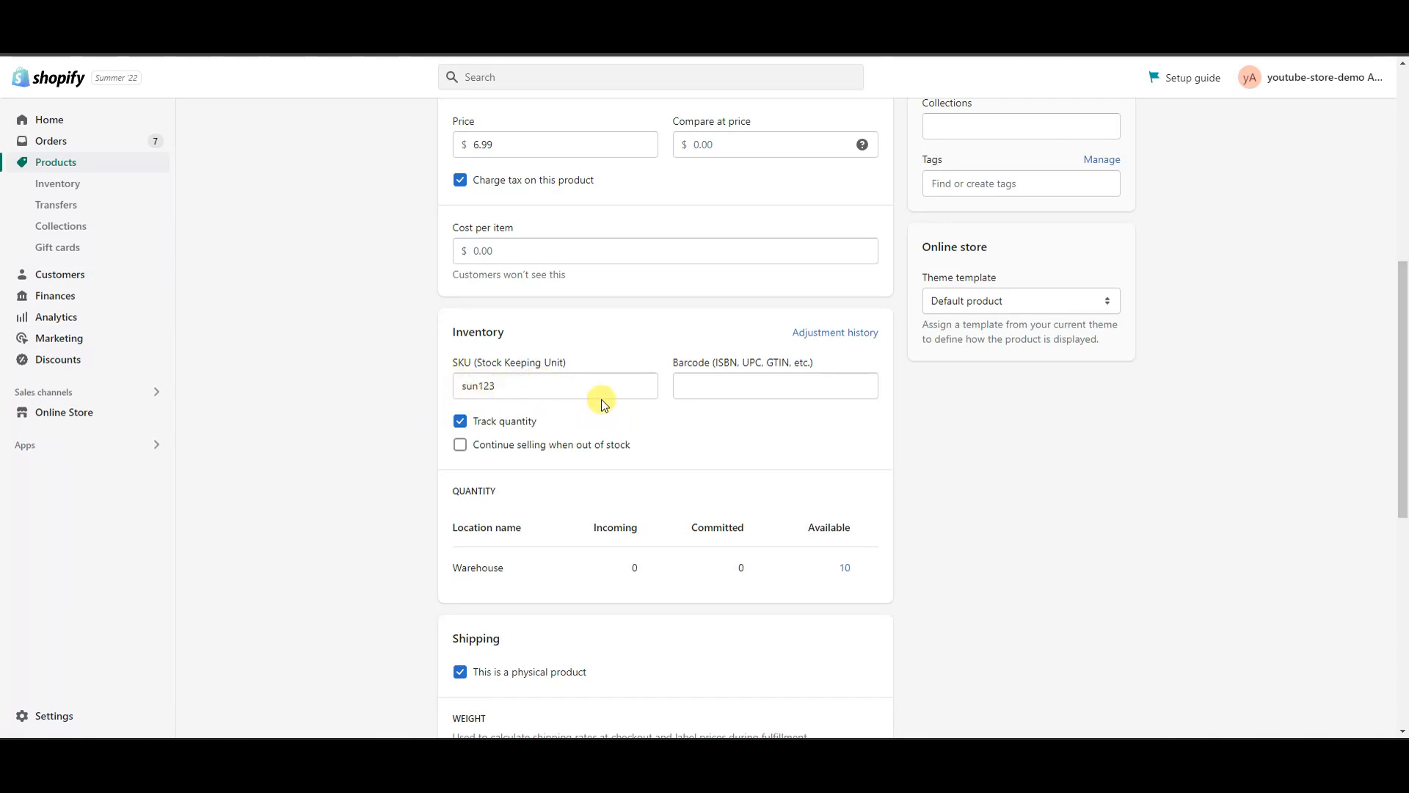
pyautogui.scroll(2, 531, 450)
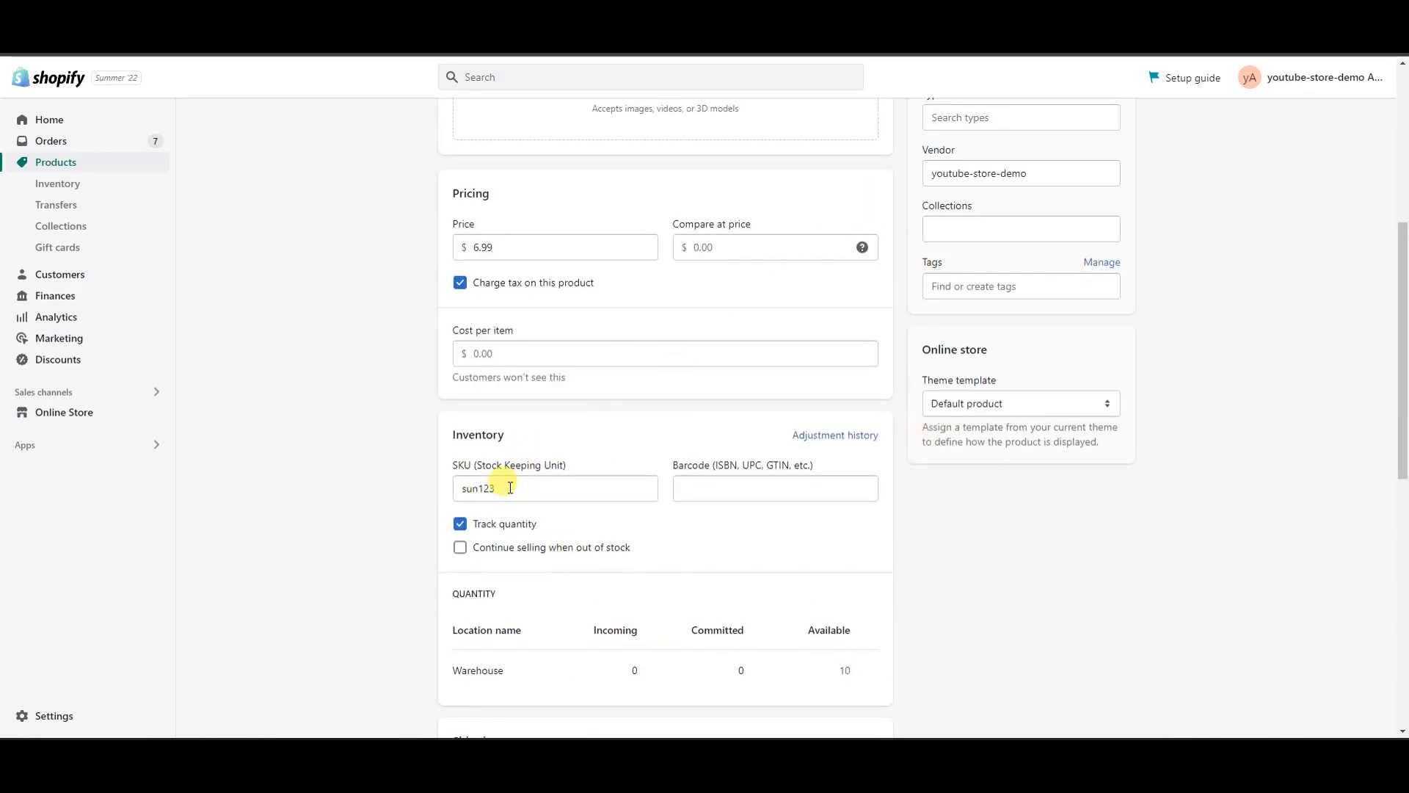
pyautogui.scroll(1, 516, 510)
pyautogui.scroll(-1, 515, 510)
pyautogui.moveTo(462, 488)
pyautogui.mouseDown()
pyautogui.moveTo(504, 490)
pyautogui.moveTo(476, 491)
pyautogui.mouseUp()
pyautogui.click(515, 487)
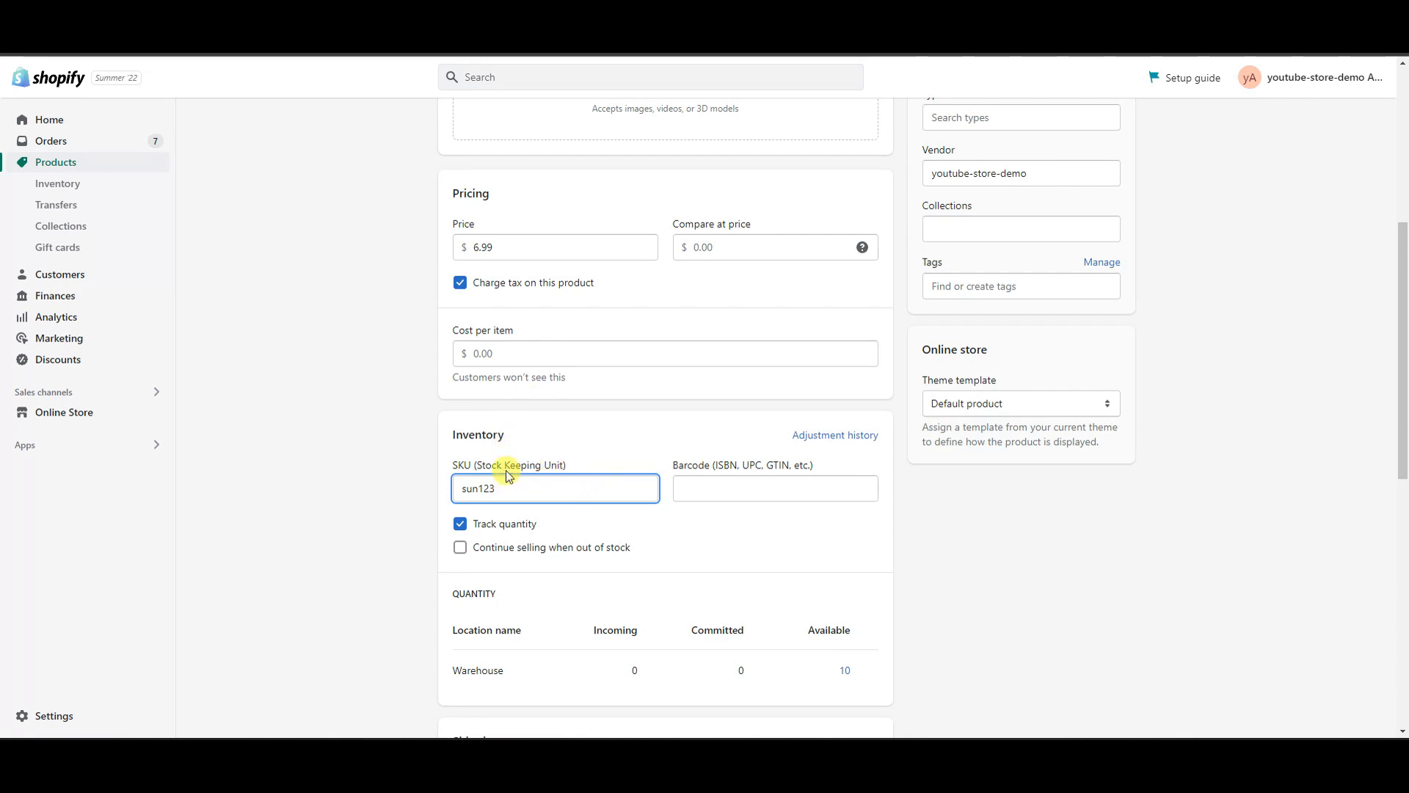
pyautogui.scroll(-1, 513, 432)
pyautogui.scroll(1, 512, 432)
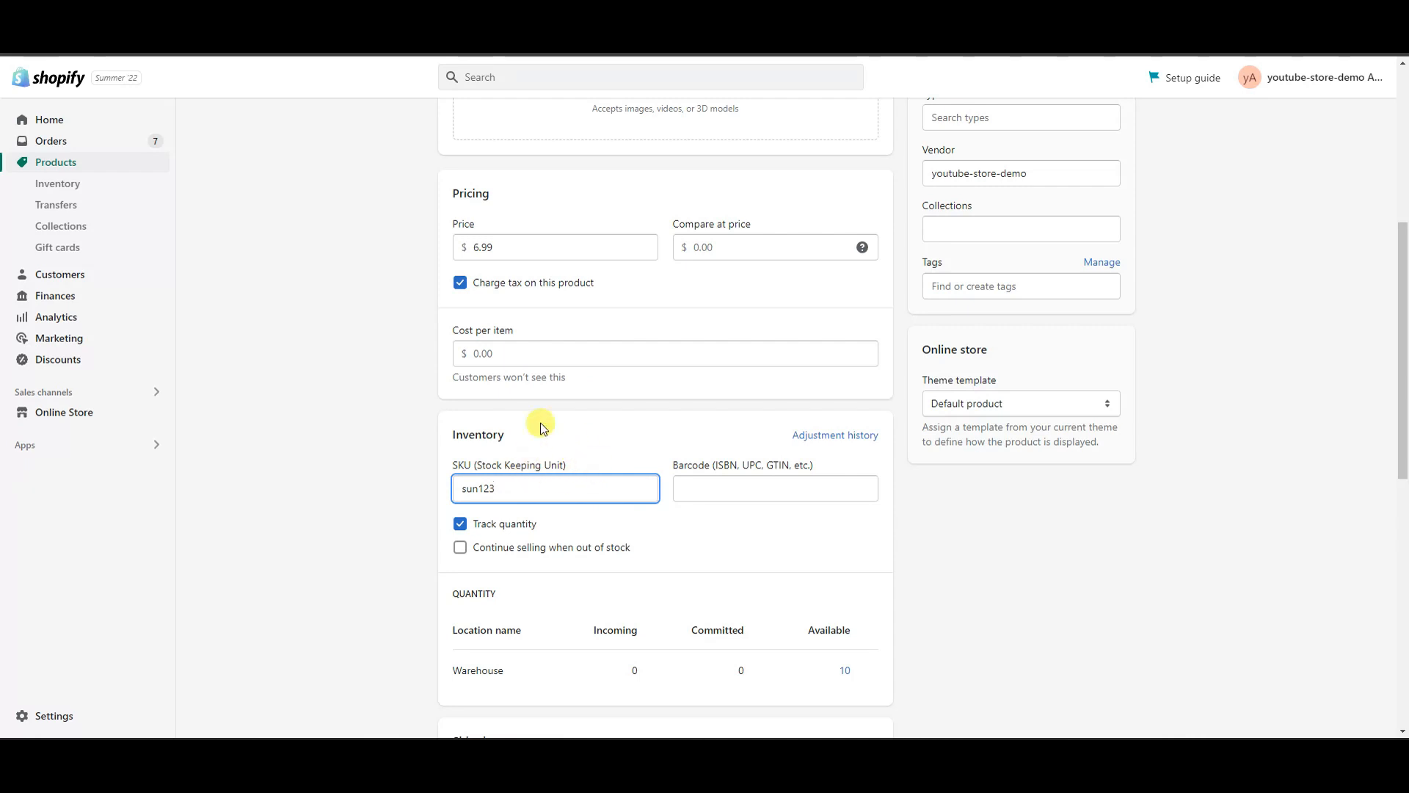
pyautogui.scroll(1, 635, 496)
pyautogui.scroll(3, 638, 507)
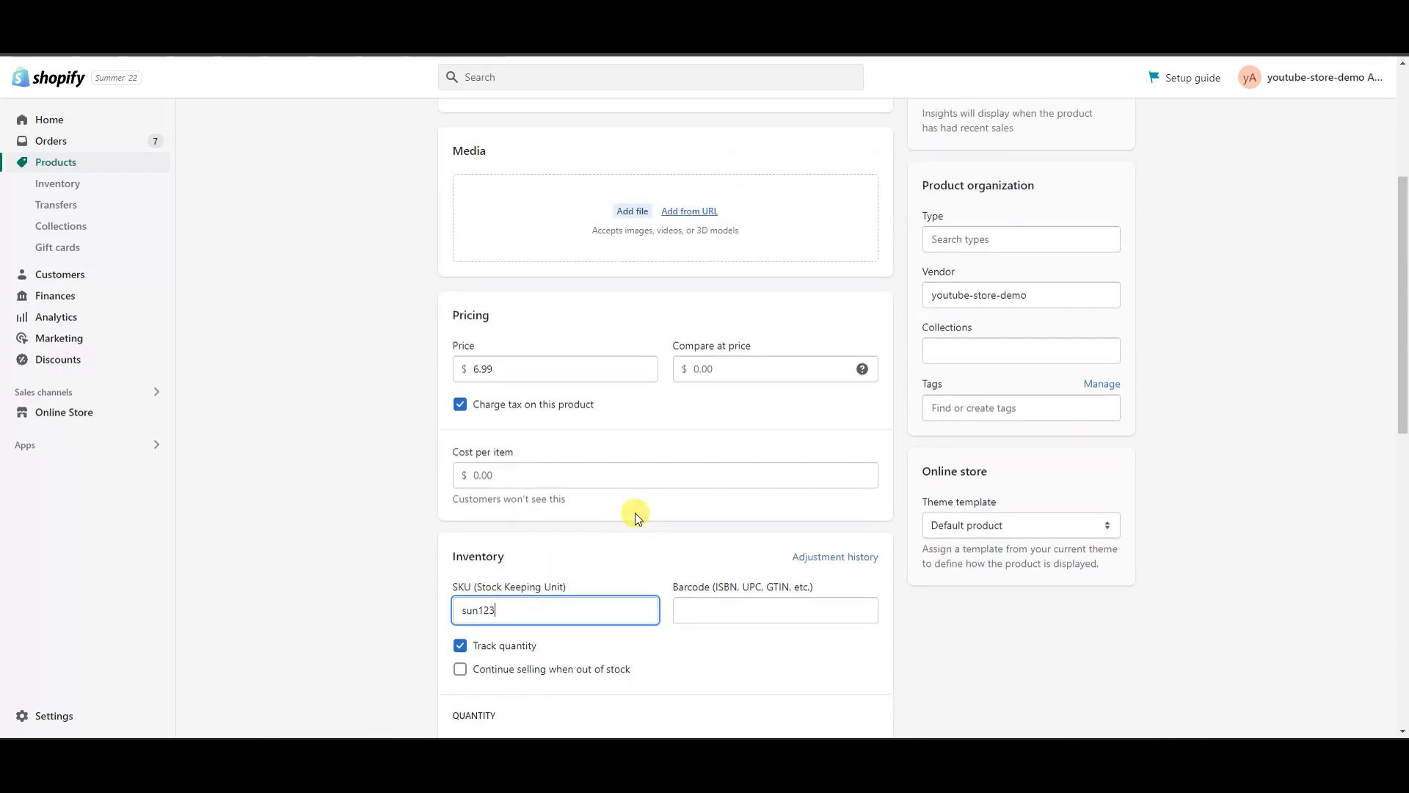
# - Go to the Moon Playing Cards product and examine its media, pricing and SKU
pyautogui.click(1123, 126)
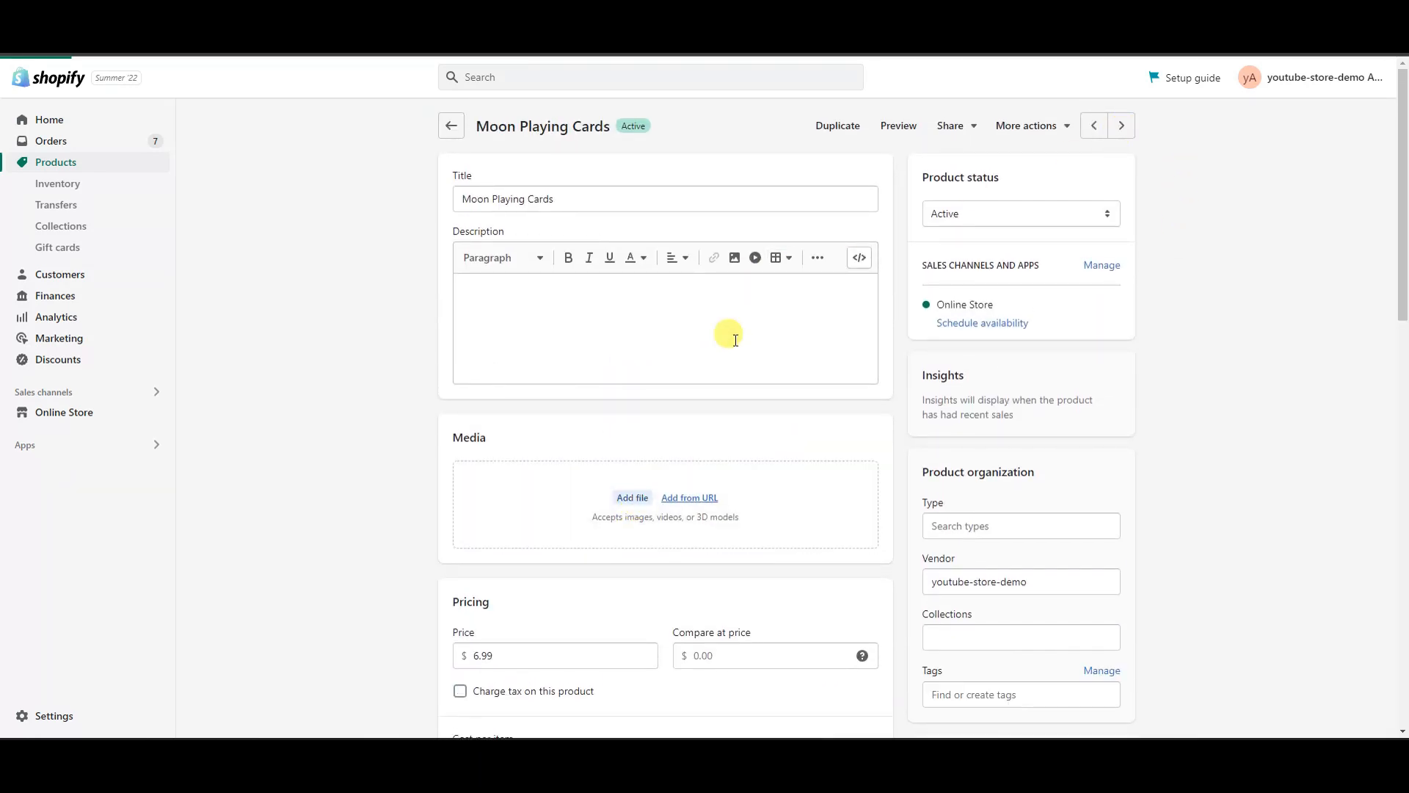
pyautogui.scroll(-3, 707, 381)
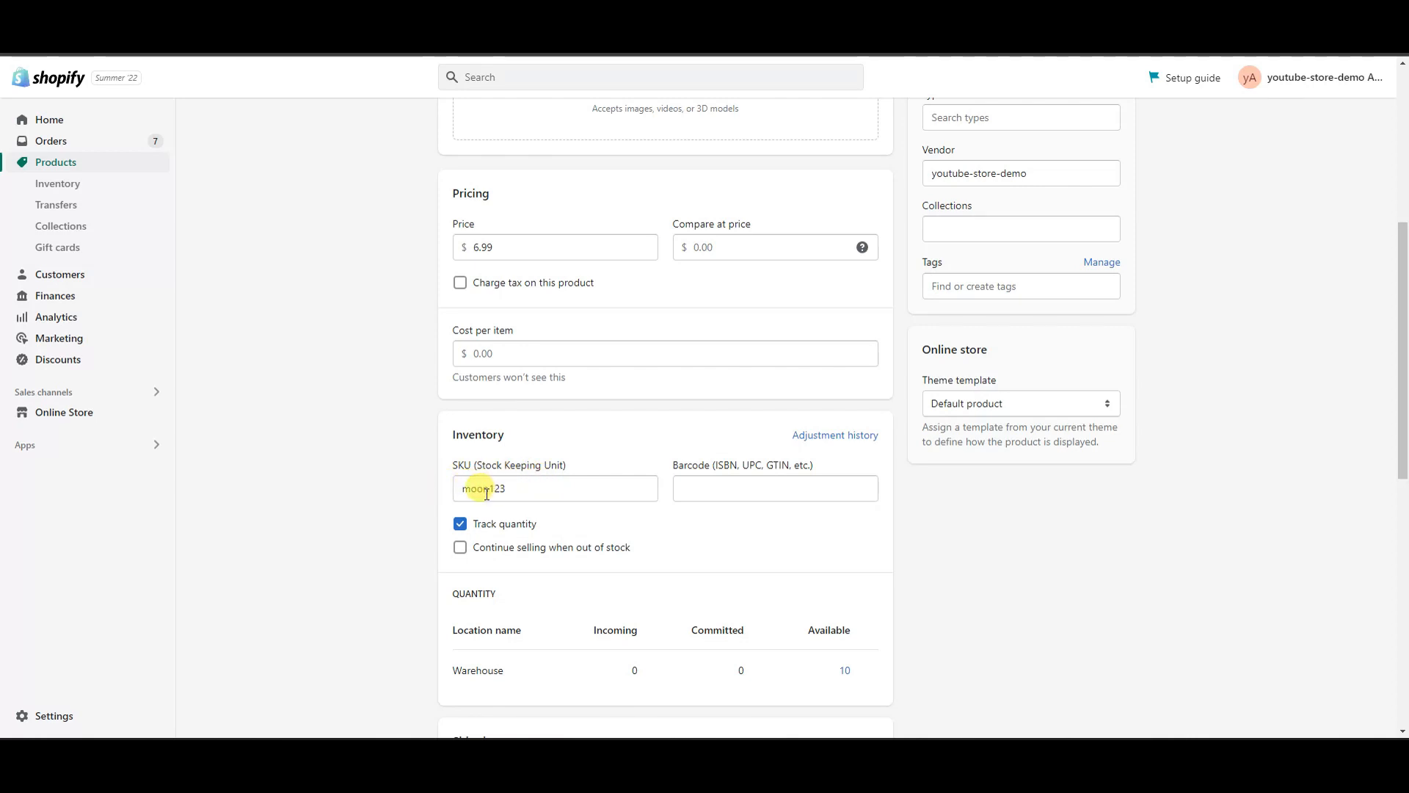
pyautogui.scroll(5, 658, 497)
pyautogui.scroll(-3, 665, 468)
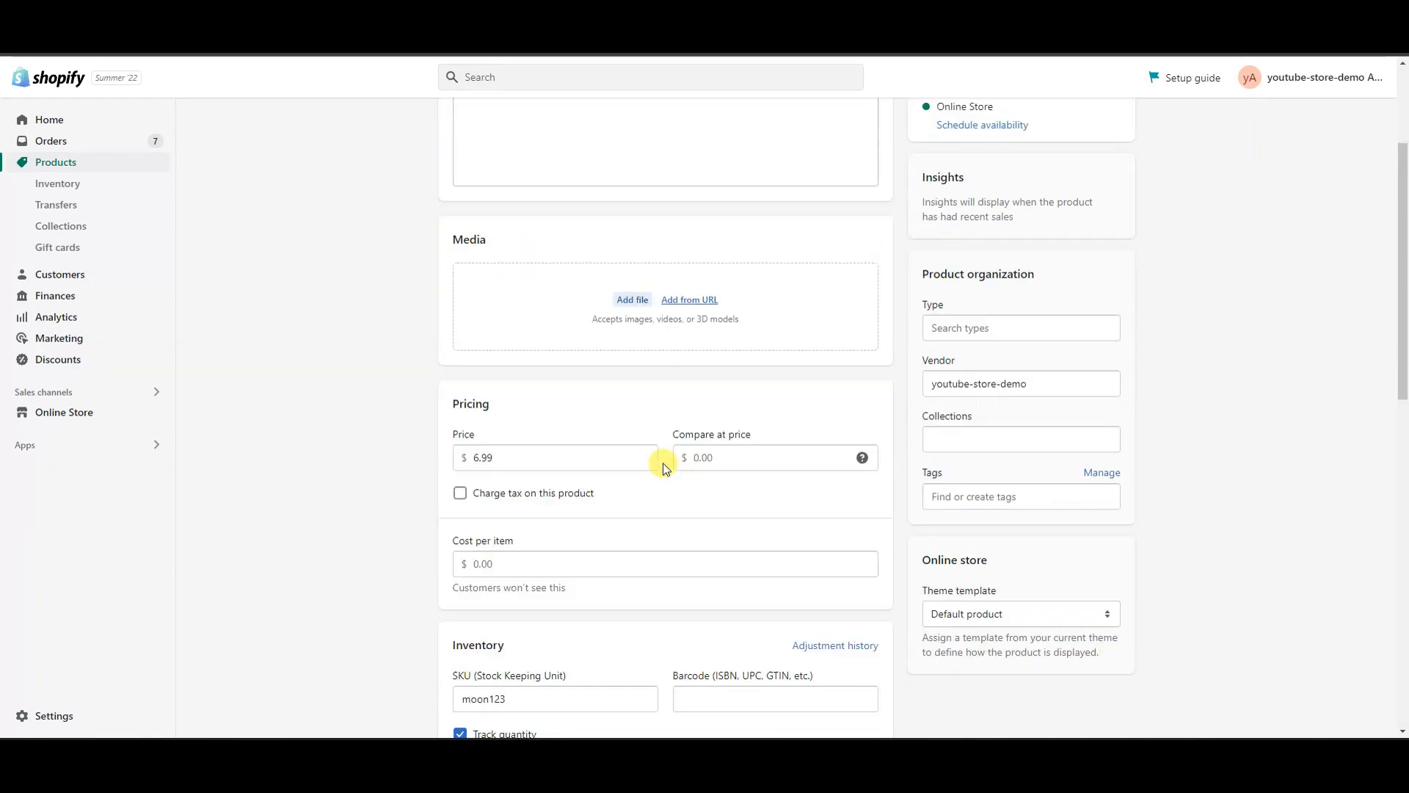
pyautogui.scroll(-2, 602, 514)
pyautogui.scroll(5, 808, 566)
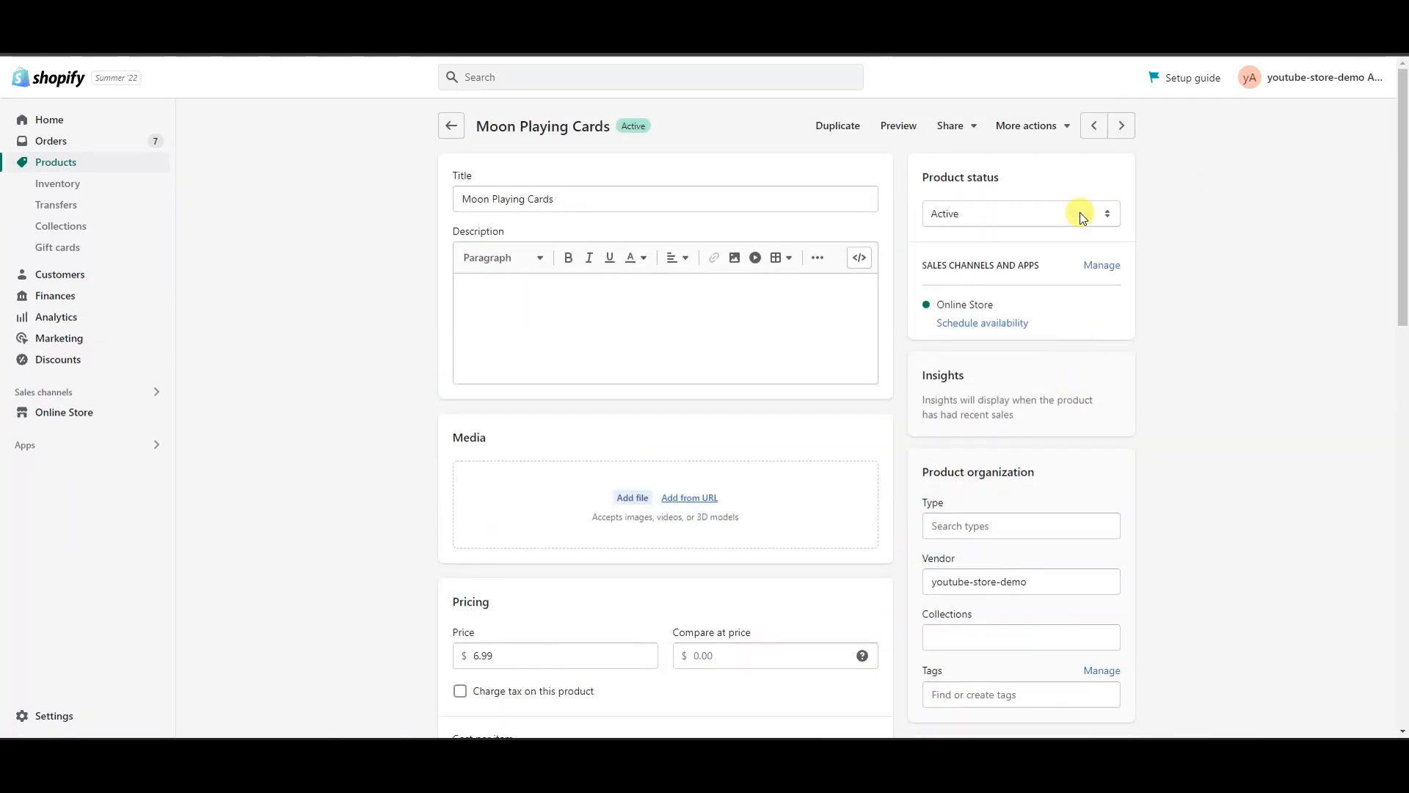
pyautogui.scroll(-3, 539, 528)
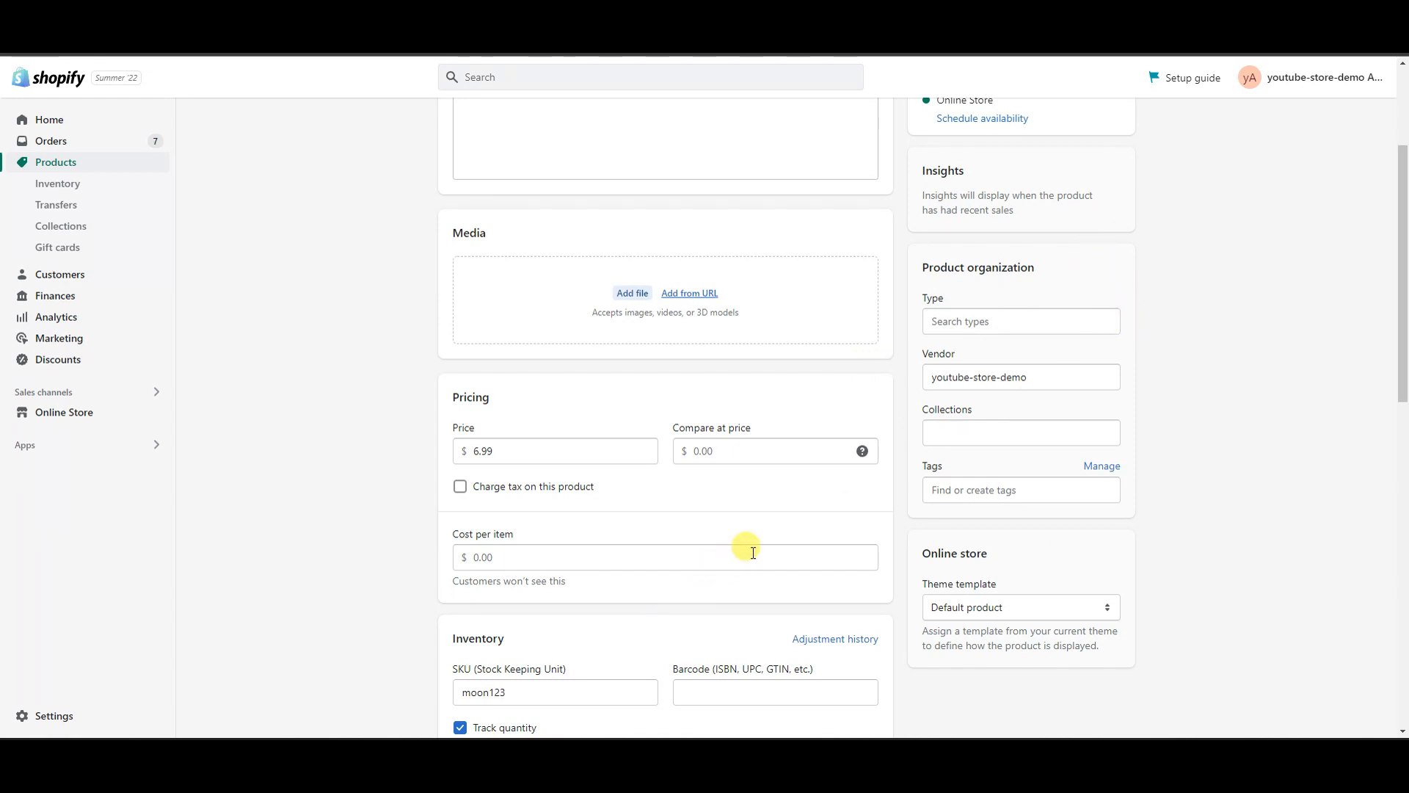
pyautogui.scroll(3, 837, 521)
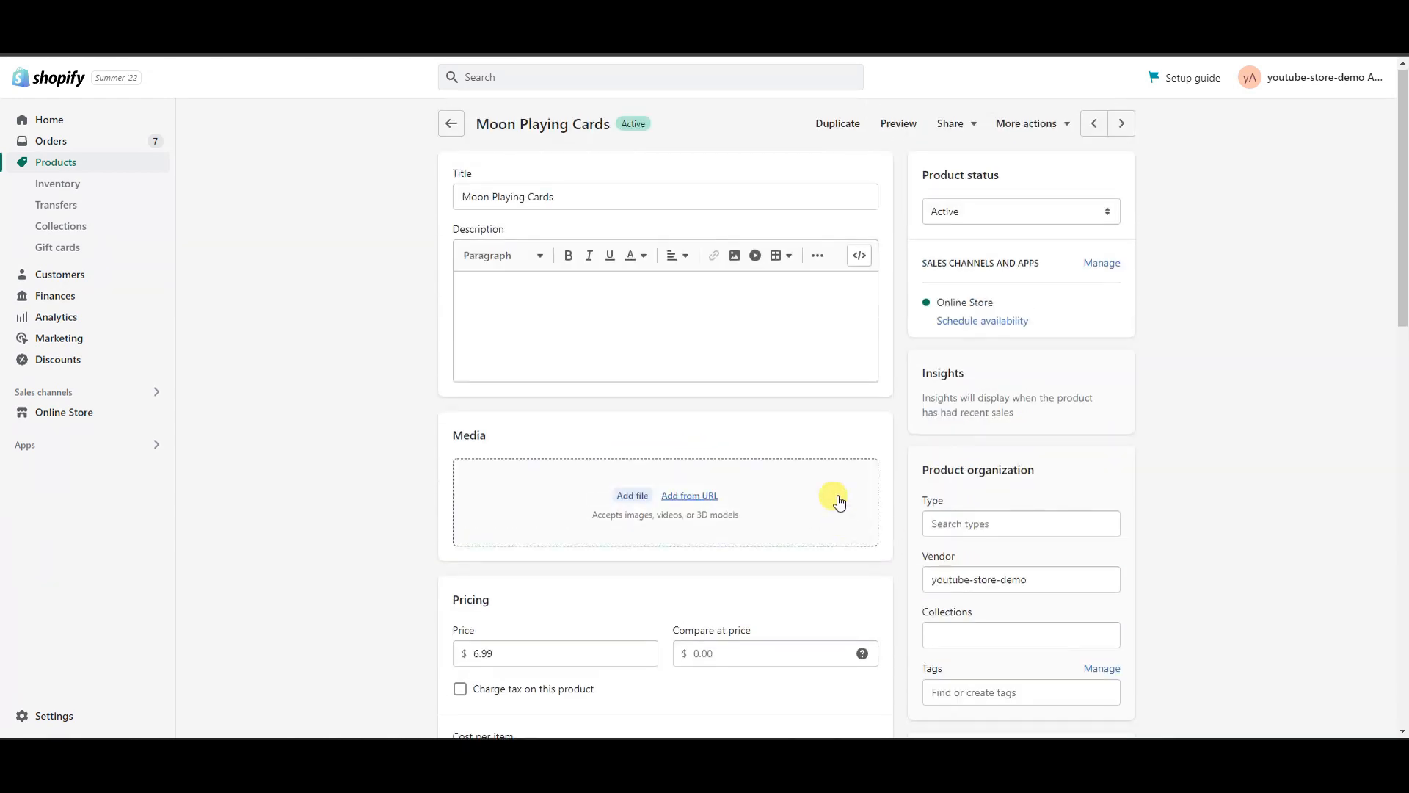
pyautogui.scroll(-5, 693, 487)
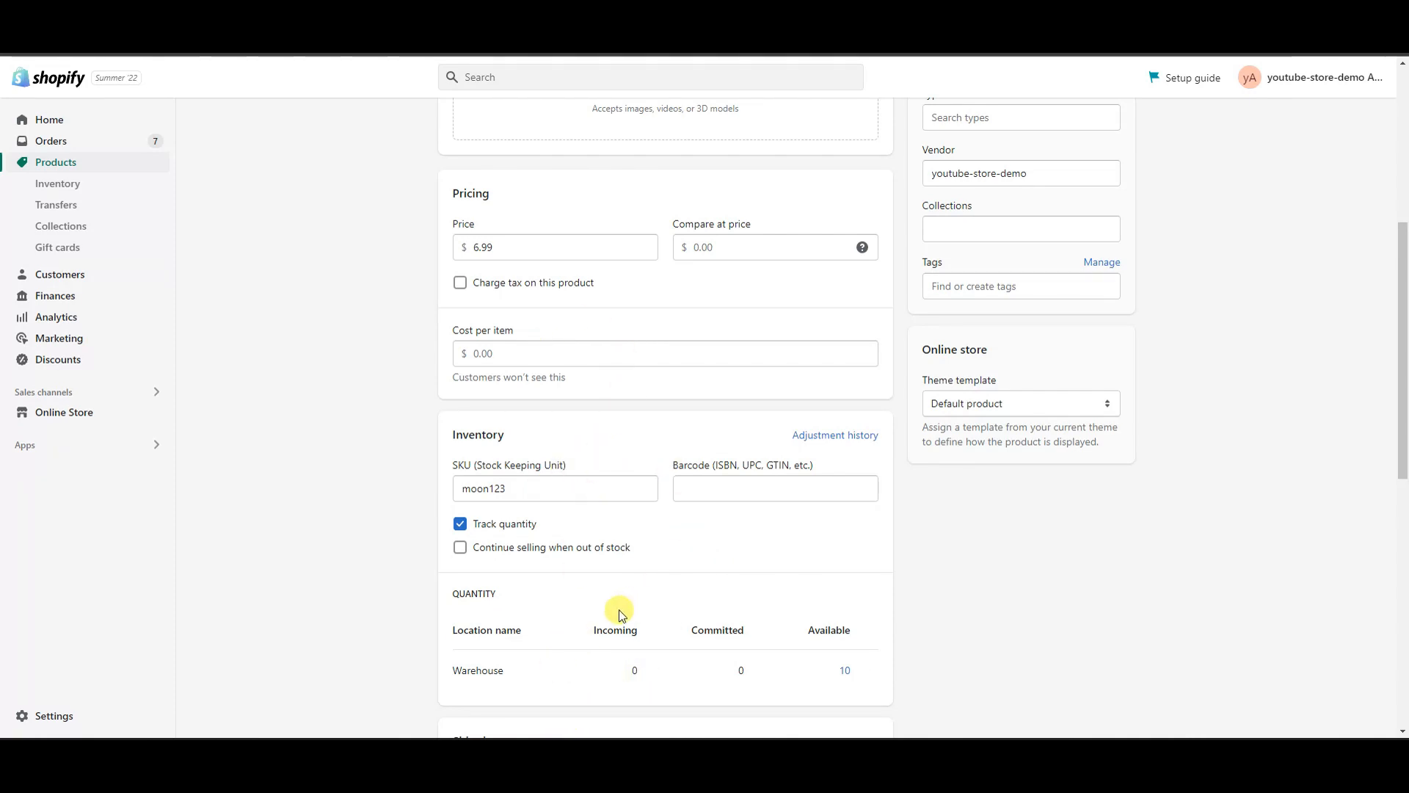
# - Open the pics io test folder in File Explorer and examine how the image file names include the product SKUs
pyautogui.click(514, 771)
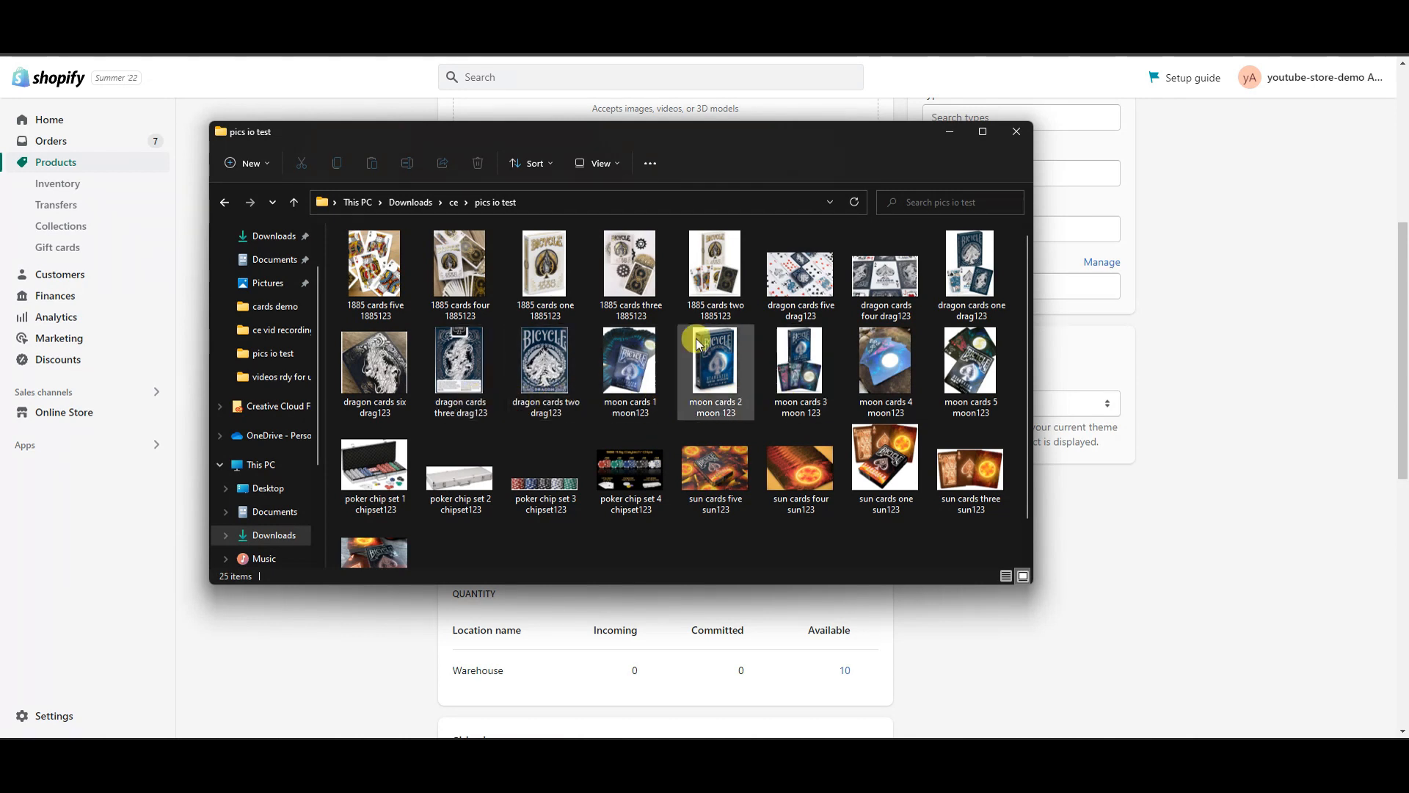
pyautogui.moveTo(605, 123); pyautogui.dragTo(632, 3)
pyautogui.moveTo(639, 54); pyautogui.dragTo(600, 213)
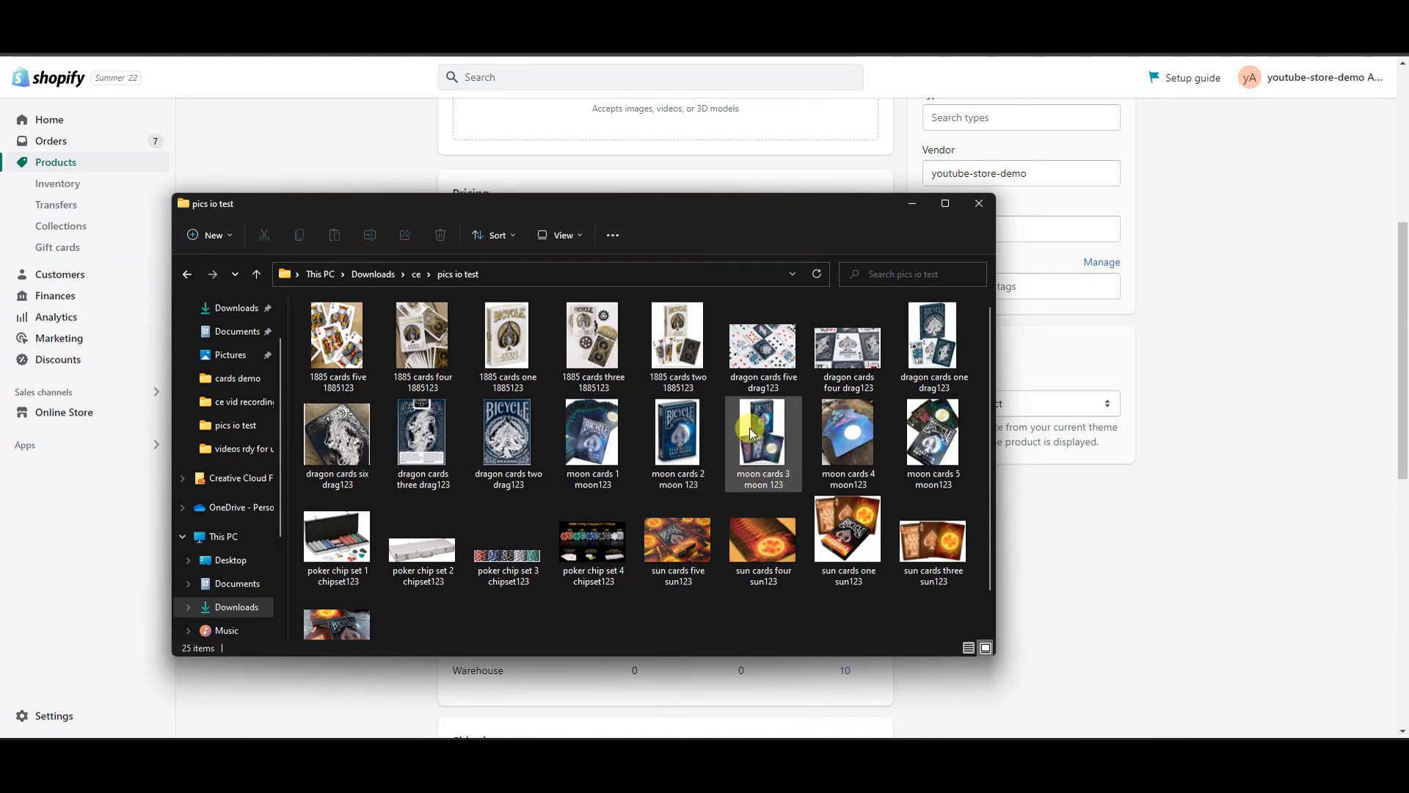
pyautogui.moveTo(762, 212); pyautogui.dragTo(1130, 140)
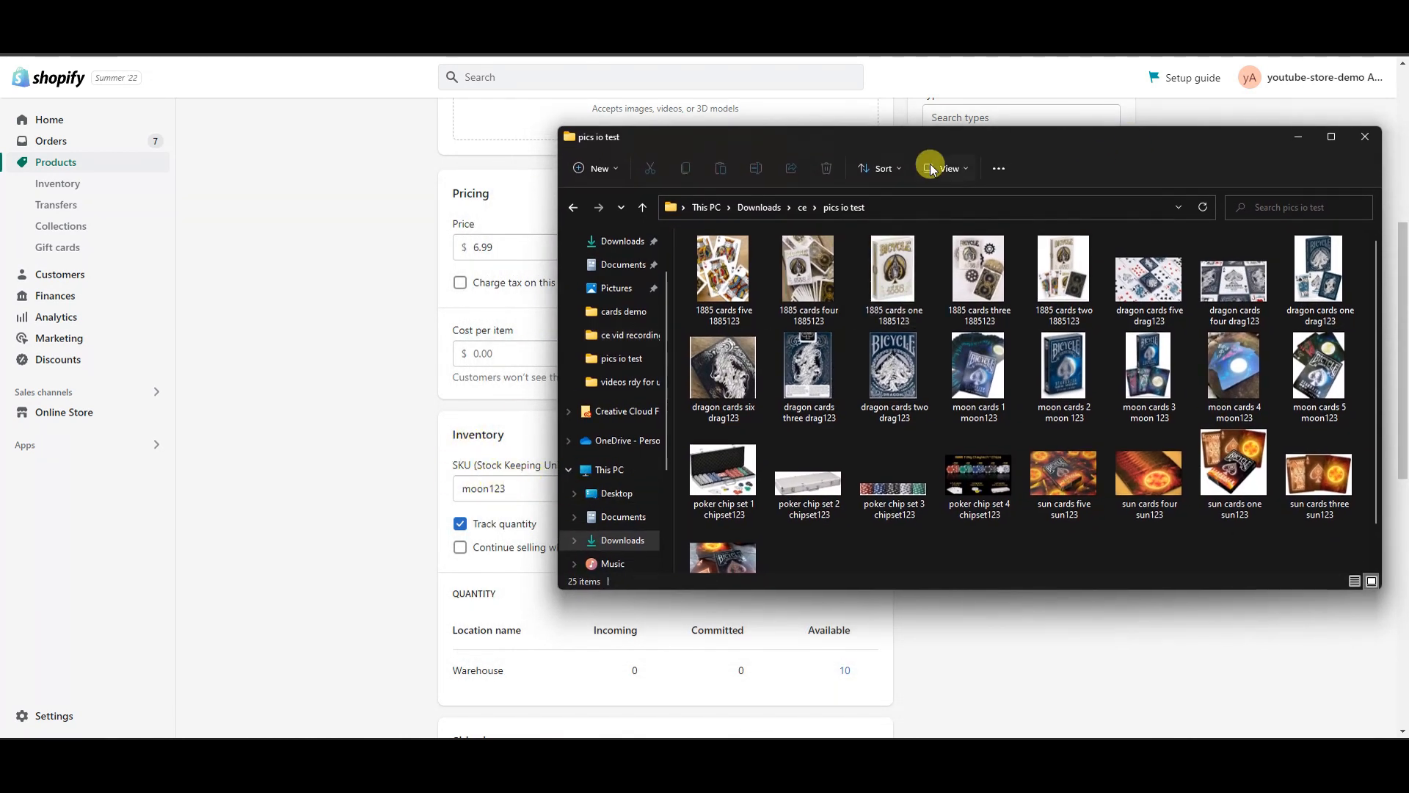
pyautogui.moveTo(961, 137); pyautogui.dragTo(660, 183)
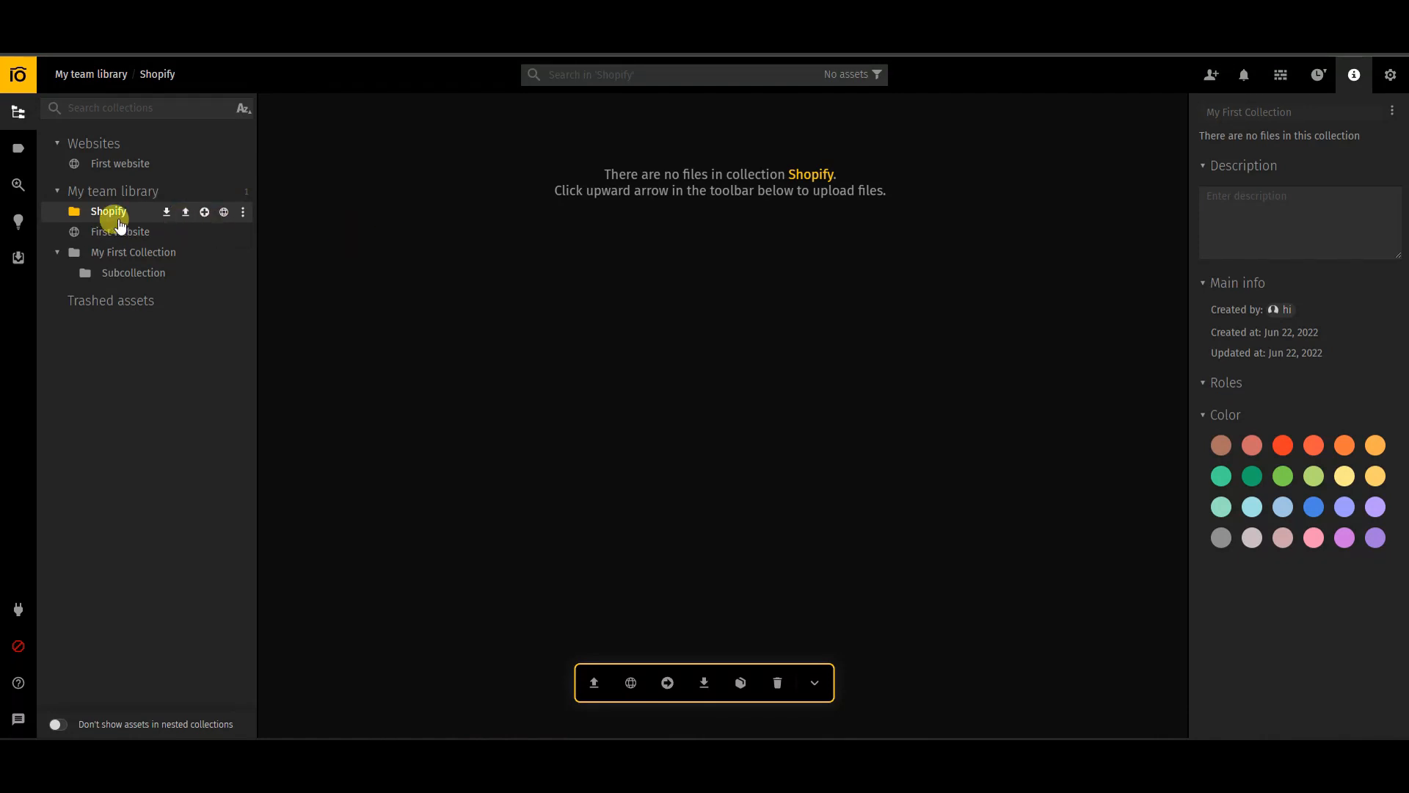
# - In Pics.io, upload all the images from the pics io test folder to the Shopify collection
pyautogui.click(185, 213)
pyautogui.moveTo(355, 350); pyautogui.dragTo(871, 575)
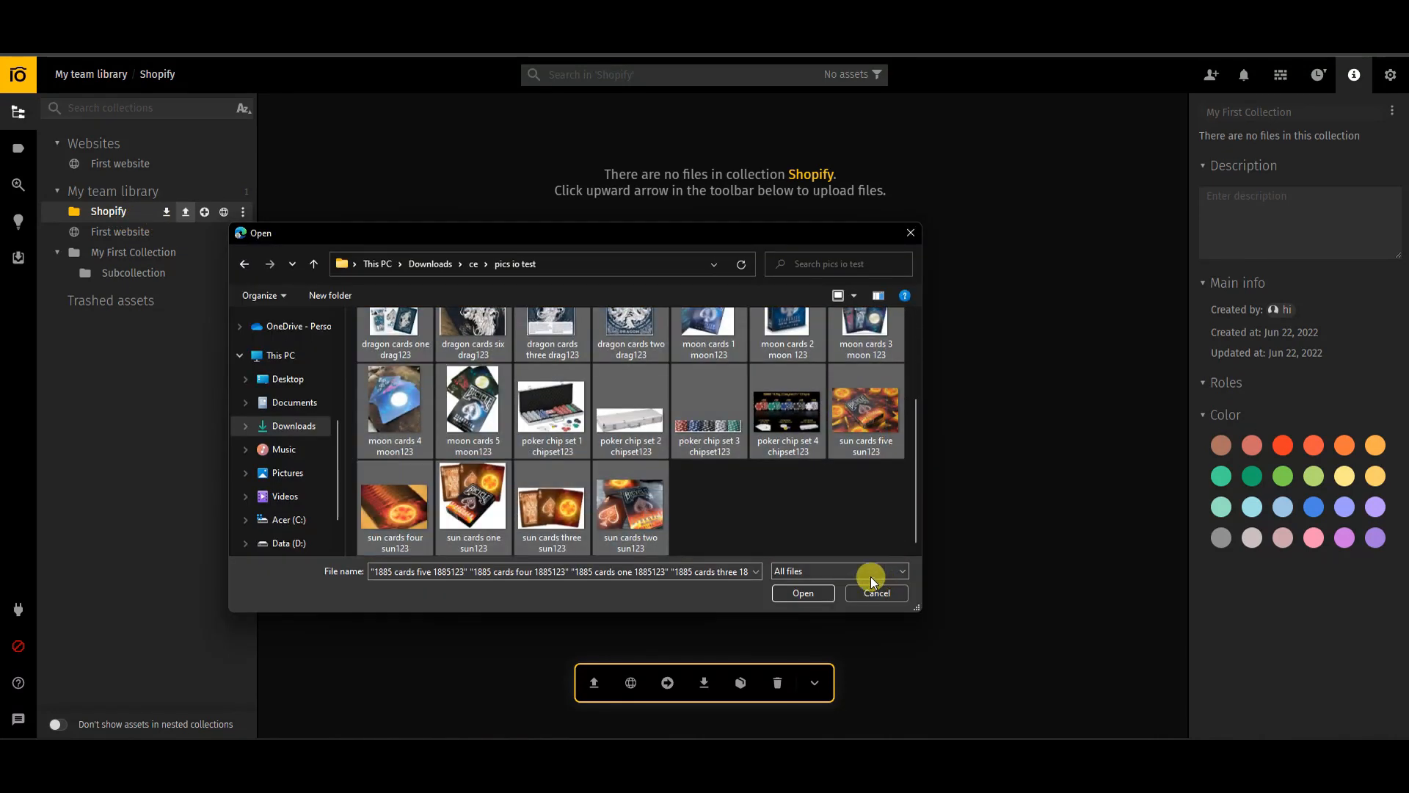
pyautogui.click(803, 593)
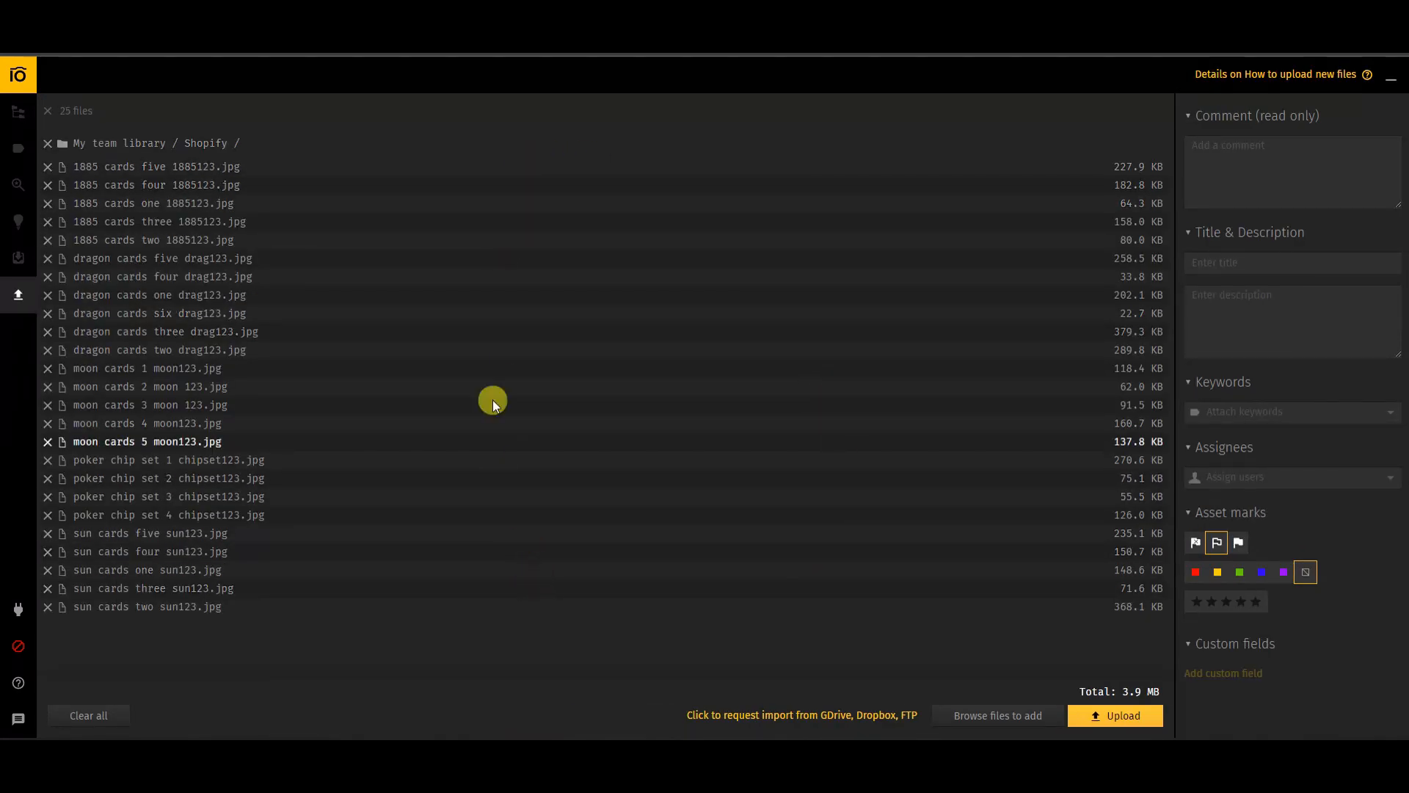
pyautogui.click(1113, 716)
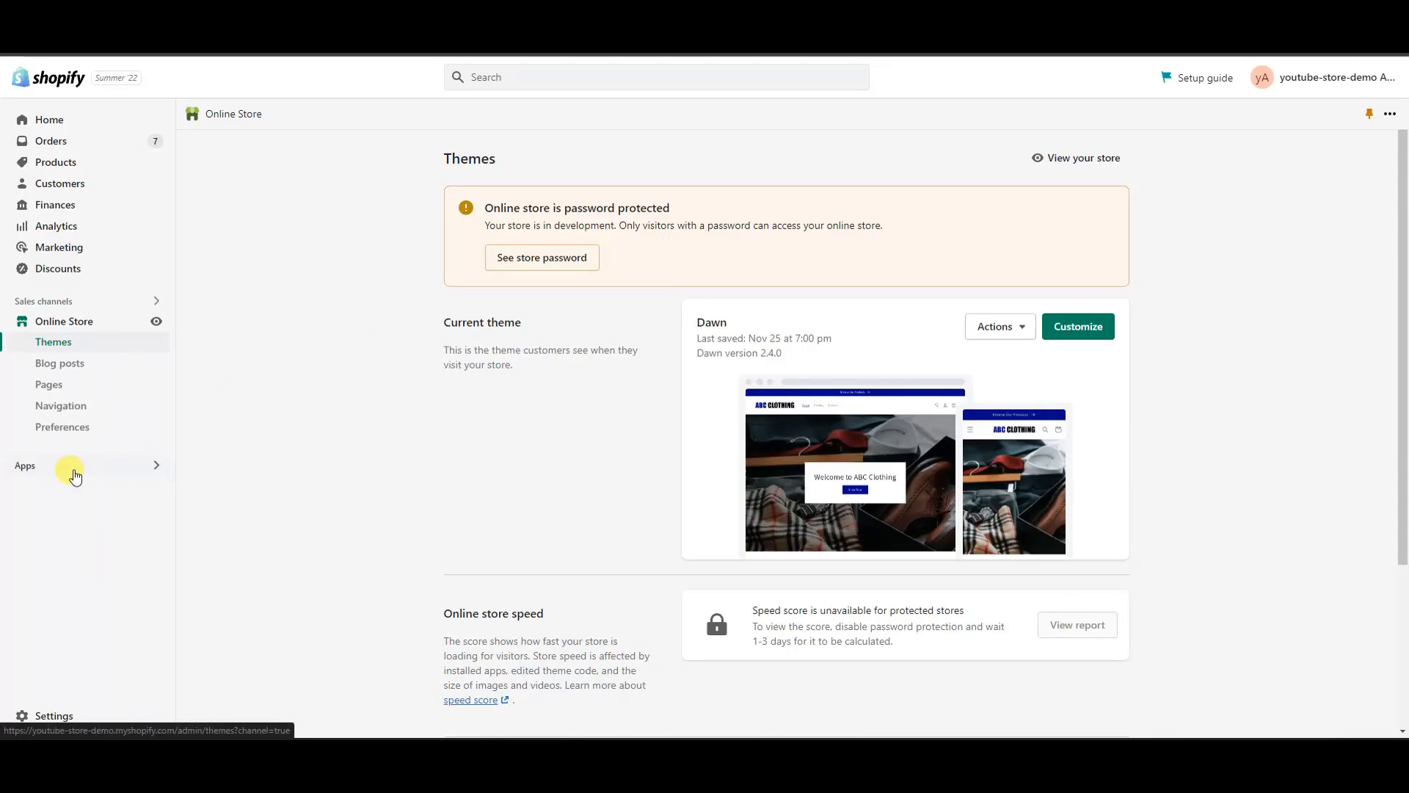
# - In the Shopify admin, open the Pics.io: Bulk Image Upload app and choose the Shopify collection as the product image source
pyautogui.click(75, 476)
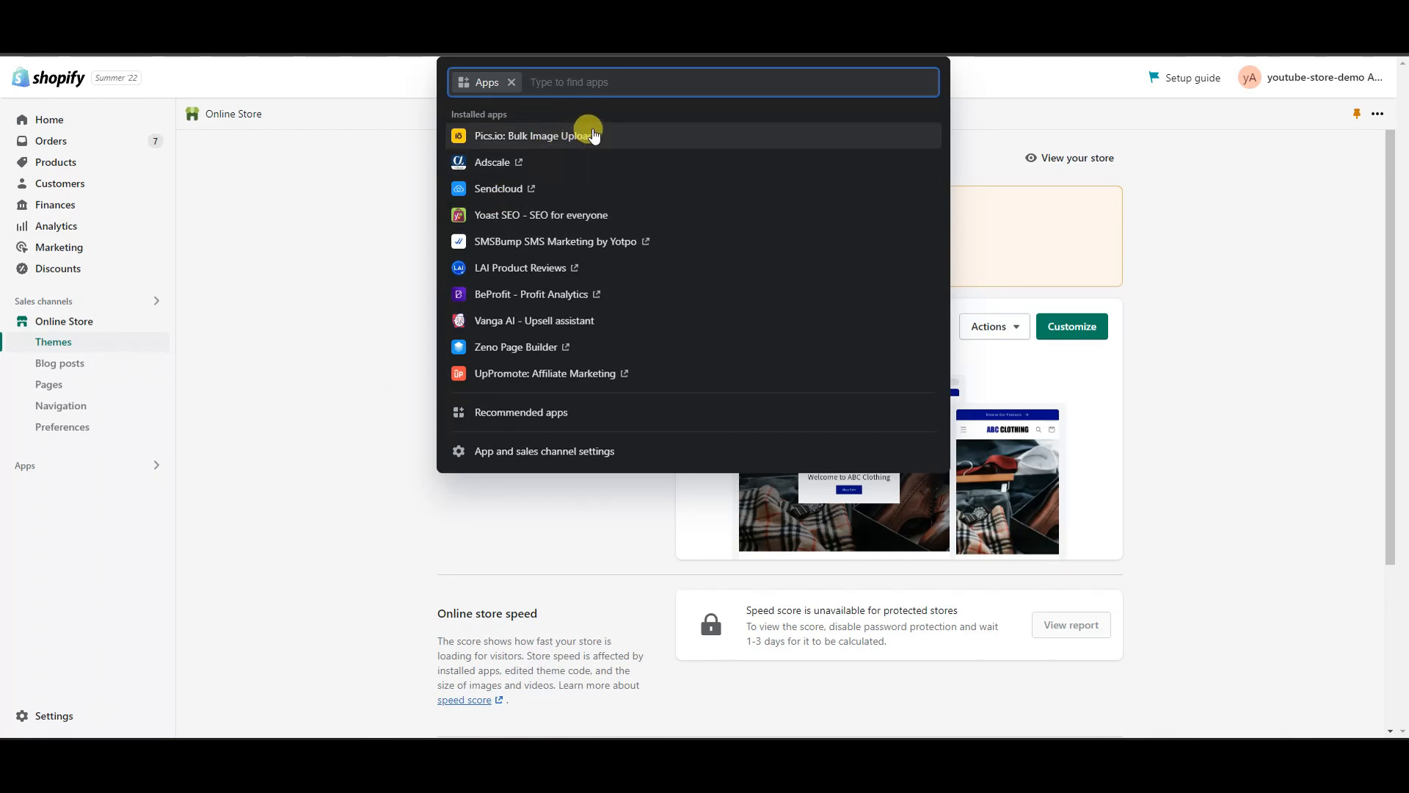
pyautogui.click(563, 146)
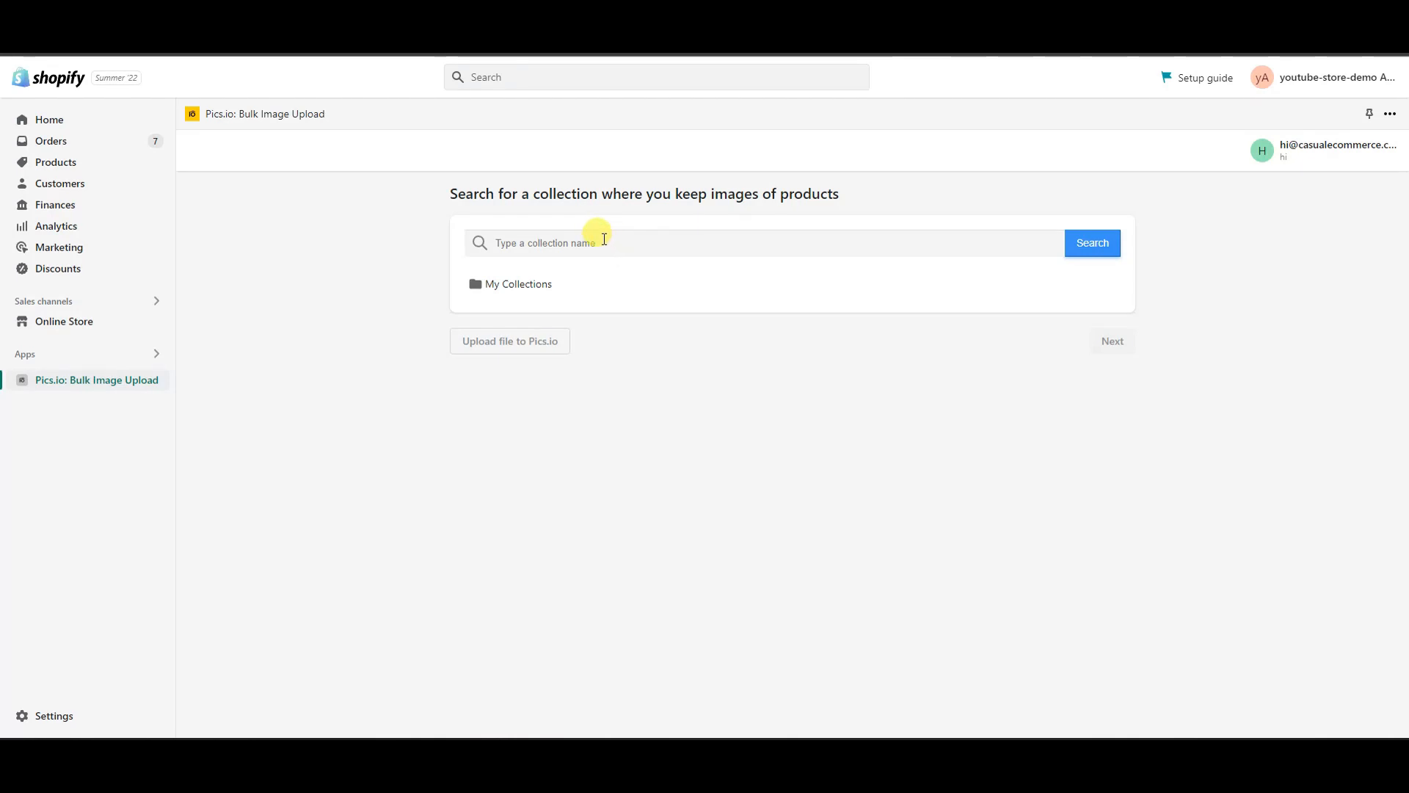
pyautogui.click(758, 236)
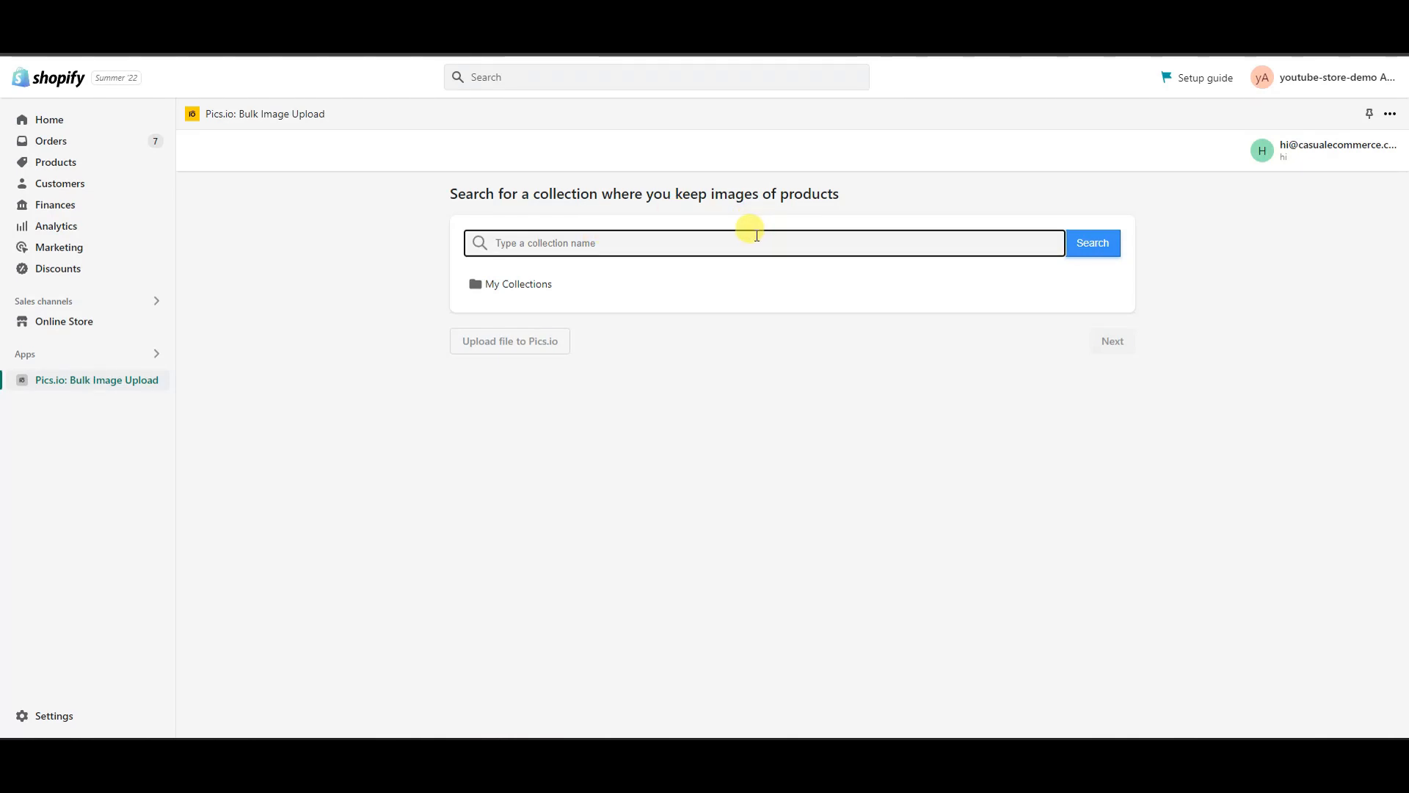
pyautogui.write('shopify')
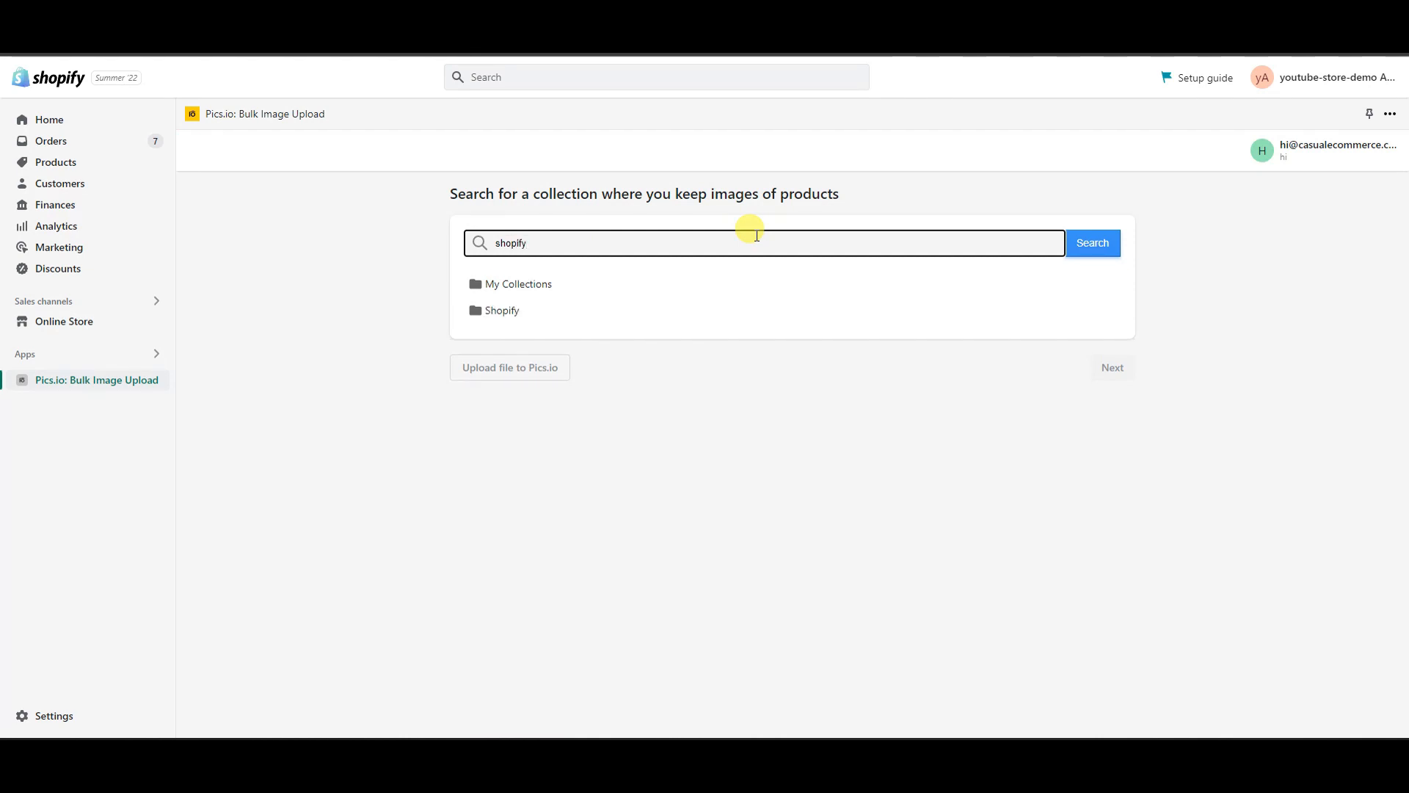
pyautogui.click(593, 314)
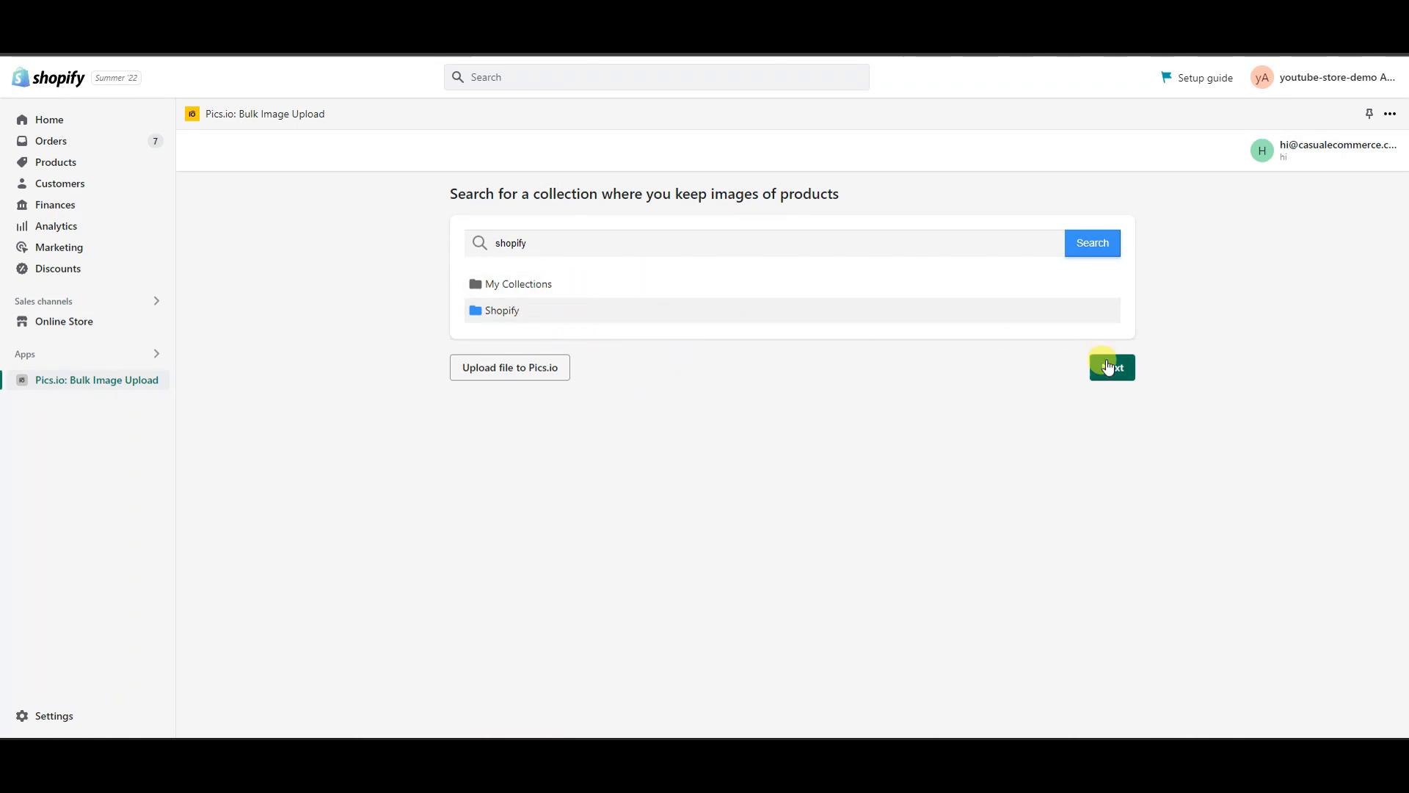
pyautogui.click(1114, 369)
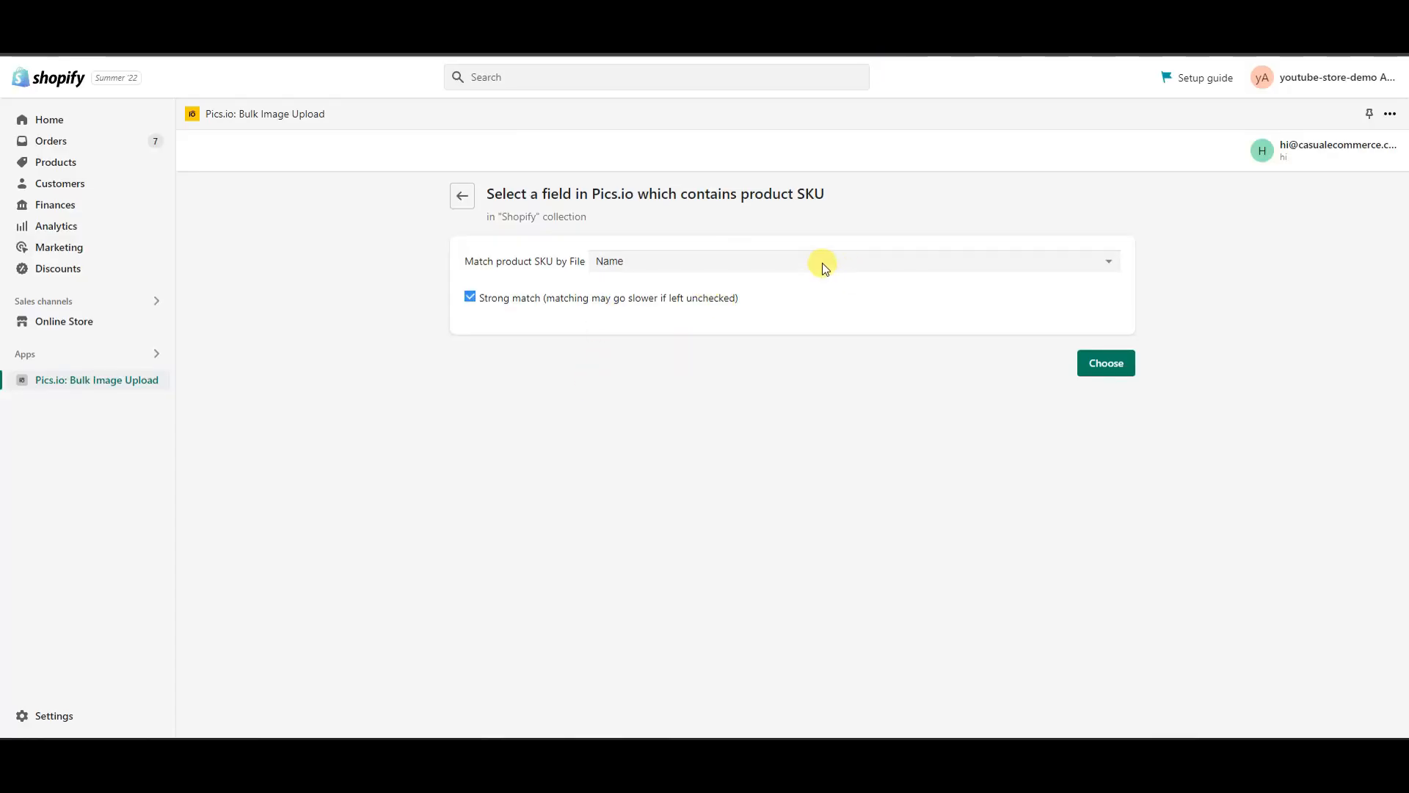
# - Try matching the product SKU by a custom field, look through the available fields, and set the matching back to Name
pyautogui.click(824, 265)
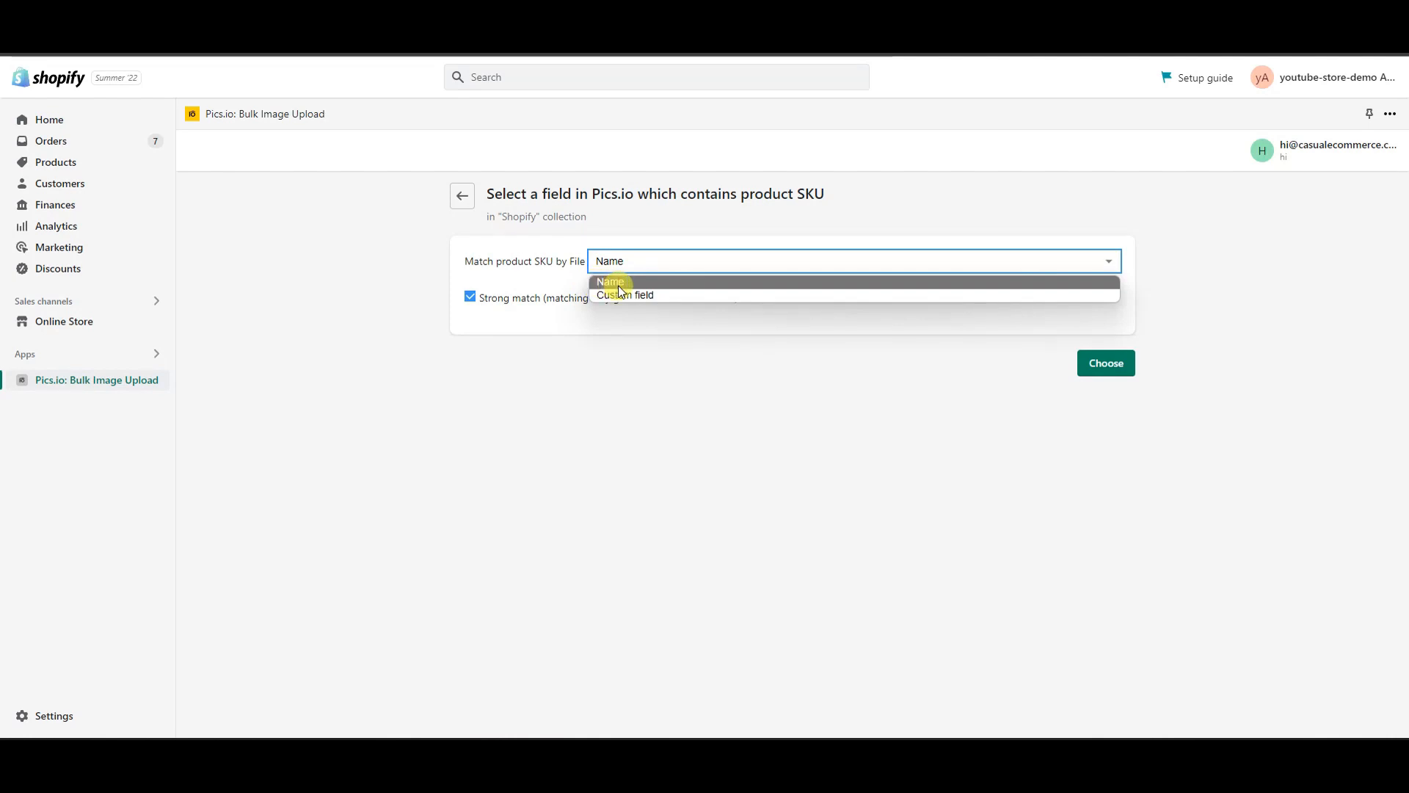
pyautogui.click(721, 293)
pyautogui.click(779, 333)
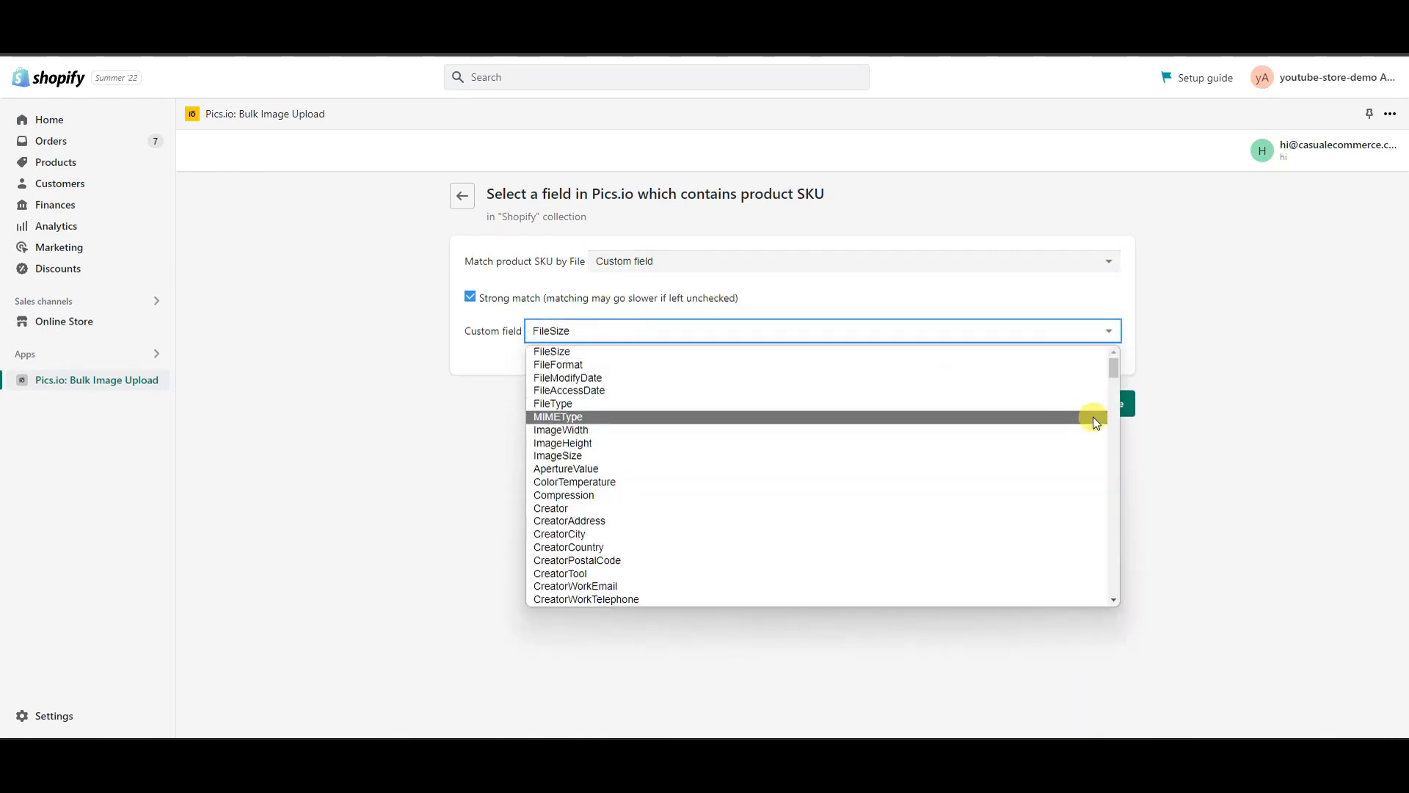
pyautogui.moveTo(1116, 371); pyautogui.dragTo(1193, 333)
pyautogui.click(1161, 334)
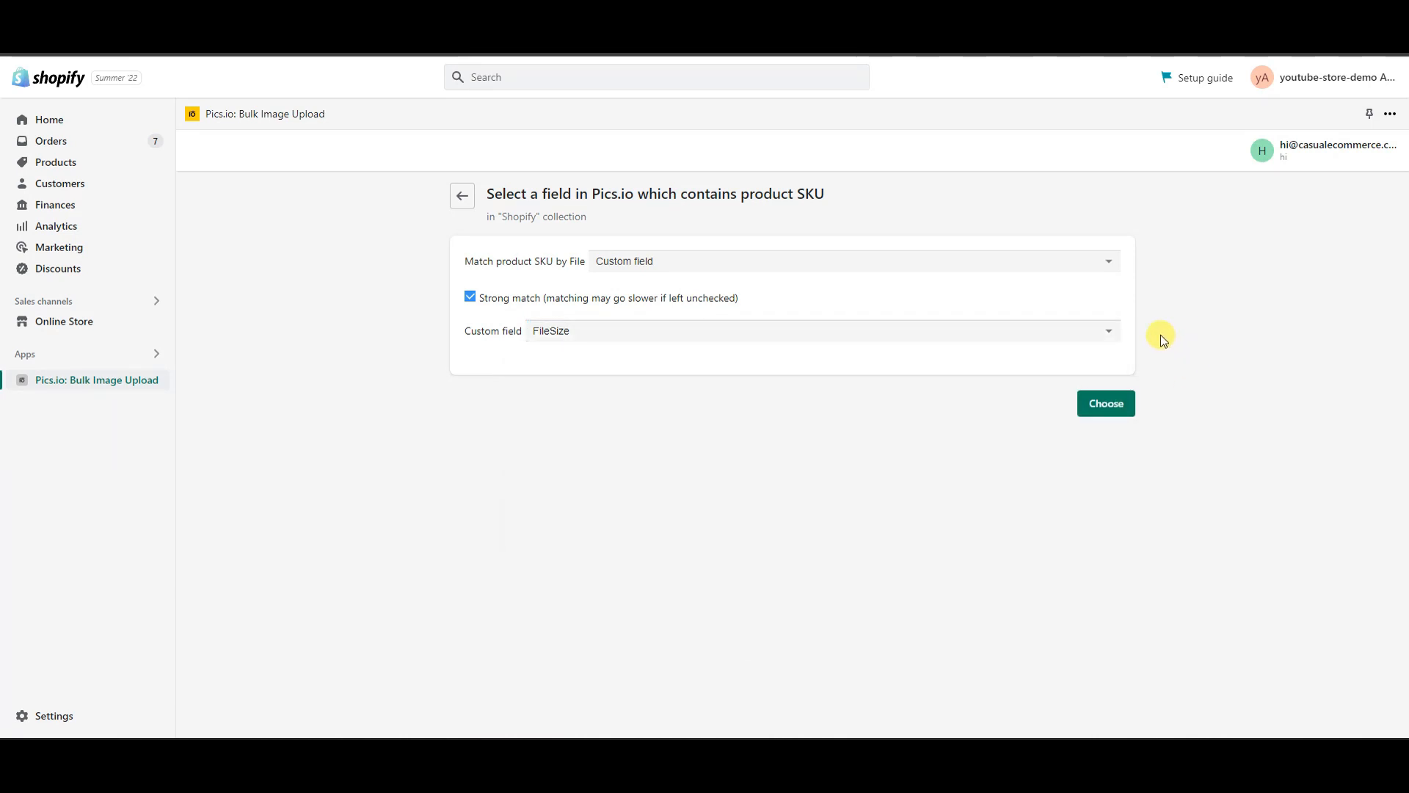
pyautogui.click(1069, 267)
pyautogui.click(958, 279)
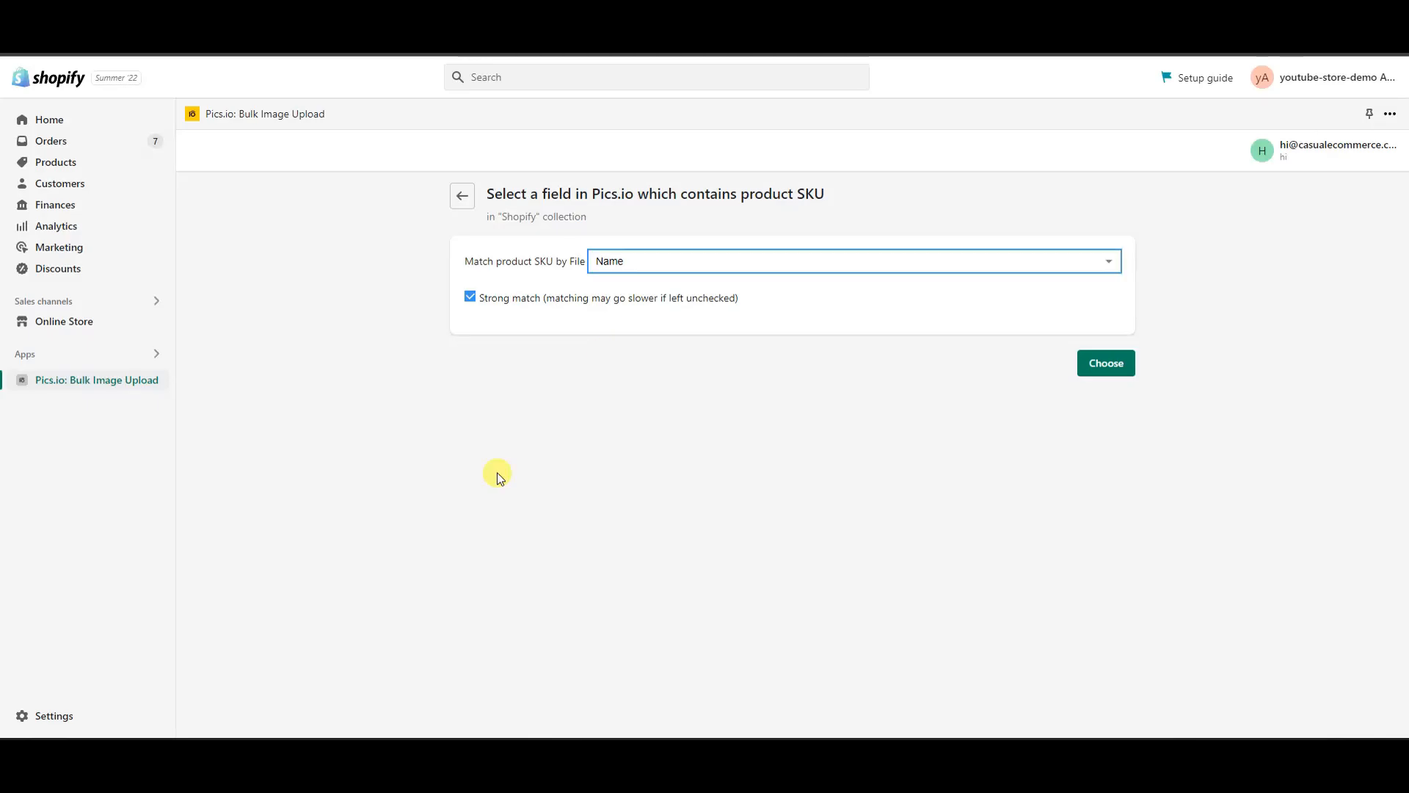
# - Turn off Strong match and confirm Name as the field that contains the product SKU
pyautogui.click(505, 301)
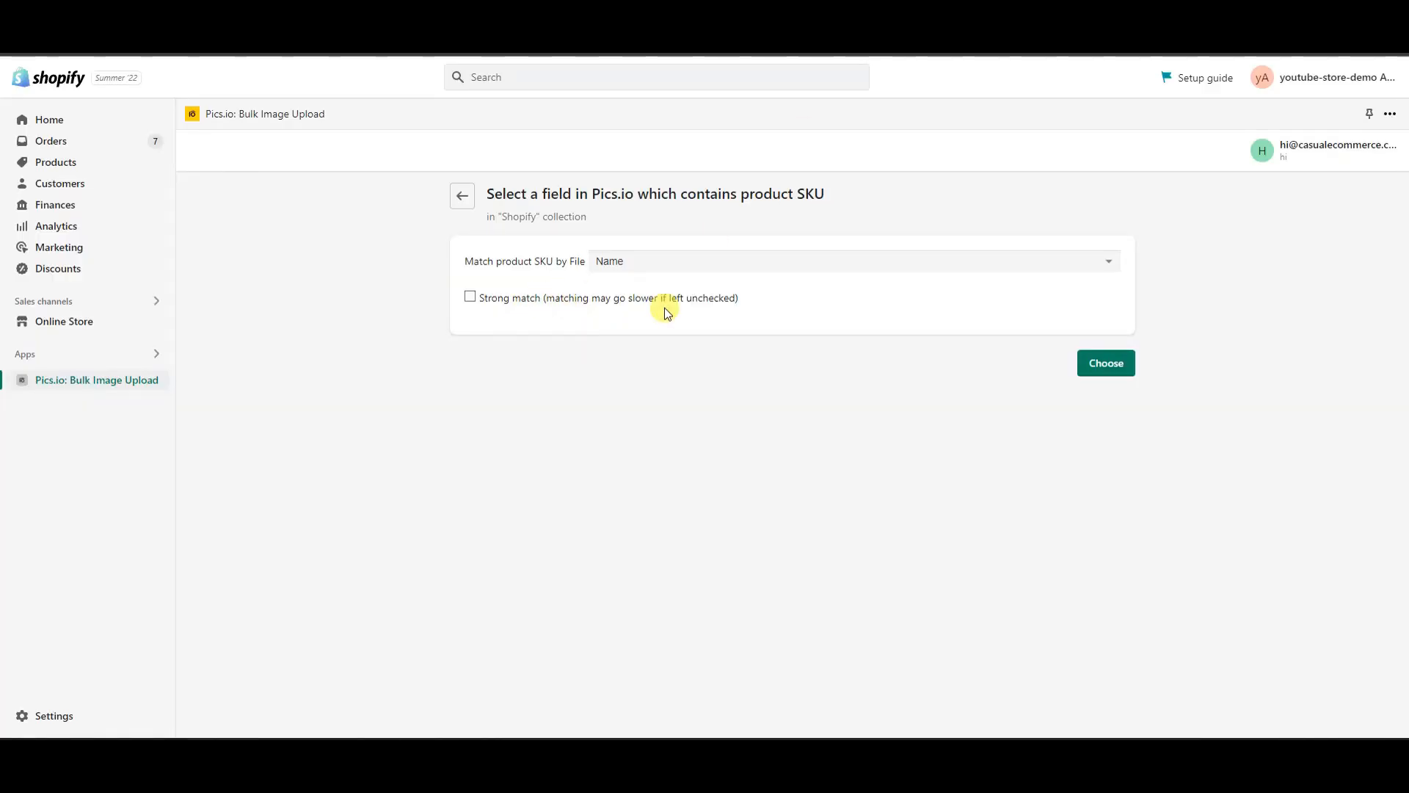
pyautogui.click(1098, 362)
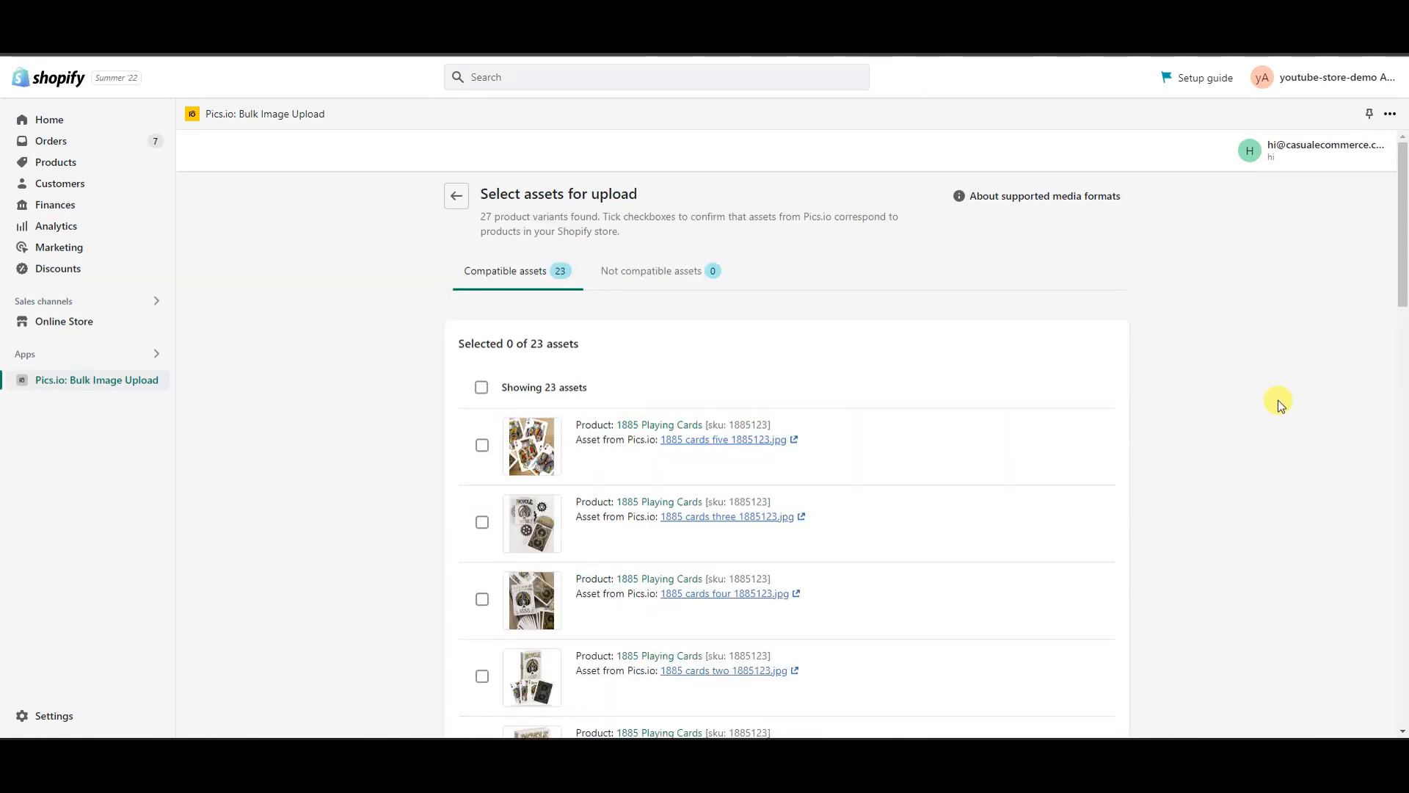
# - Examine the list of compatible assets to check that each image is matched to the correct product and SKU
pyautogui.scroll(-1, 1130, 405)
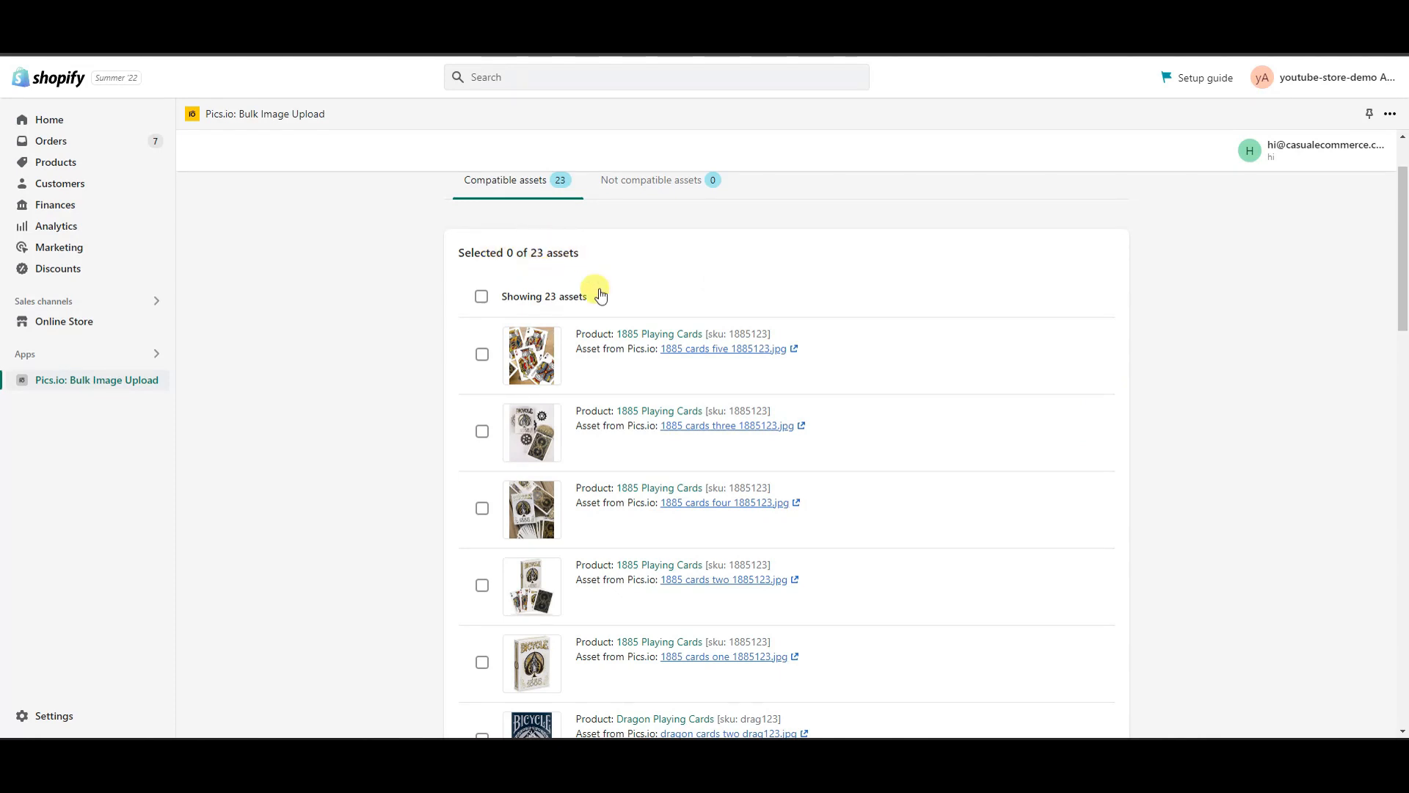
pyautogui.scroll(-3, 576, 374)
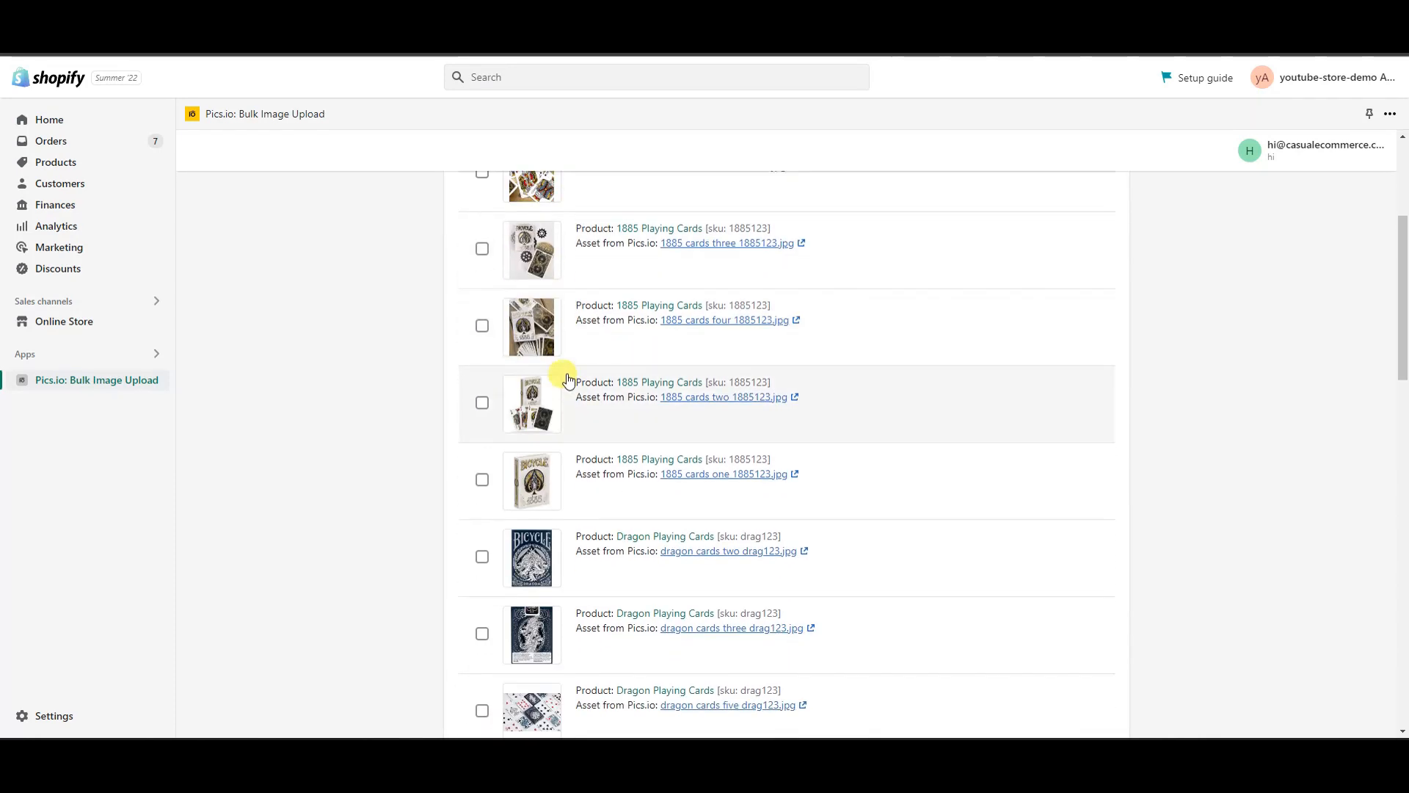
pyautogui.scroll(-1, 569, 367)
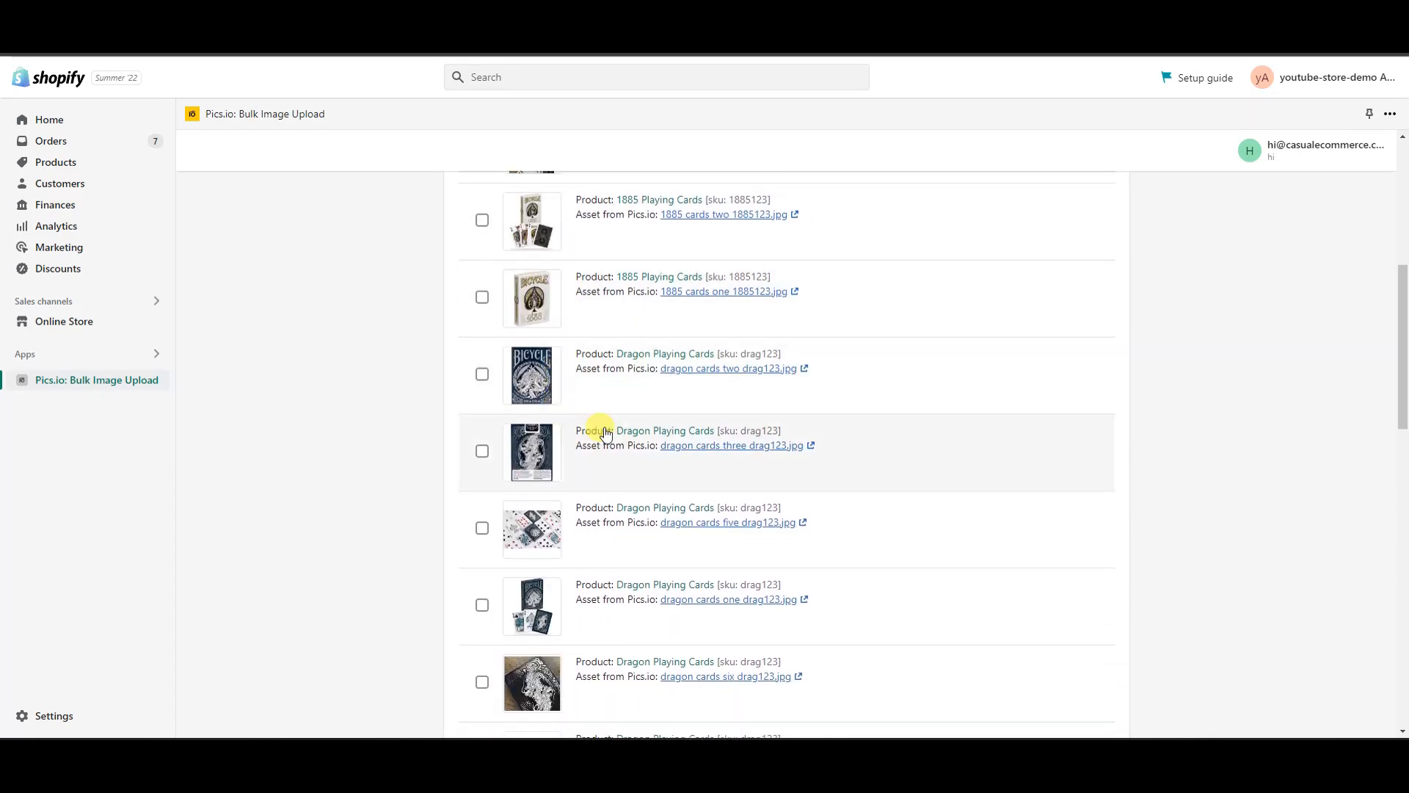
pyautogui.scroll(3, 641, 443)
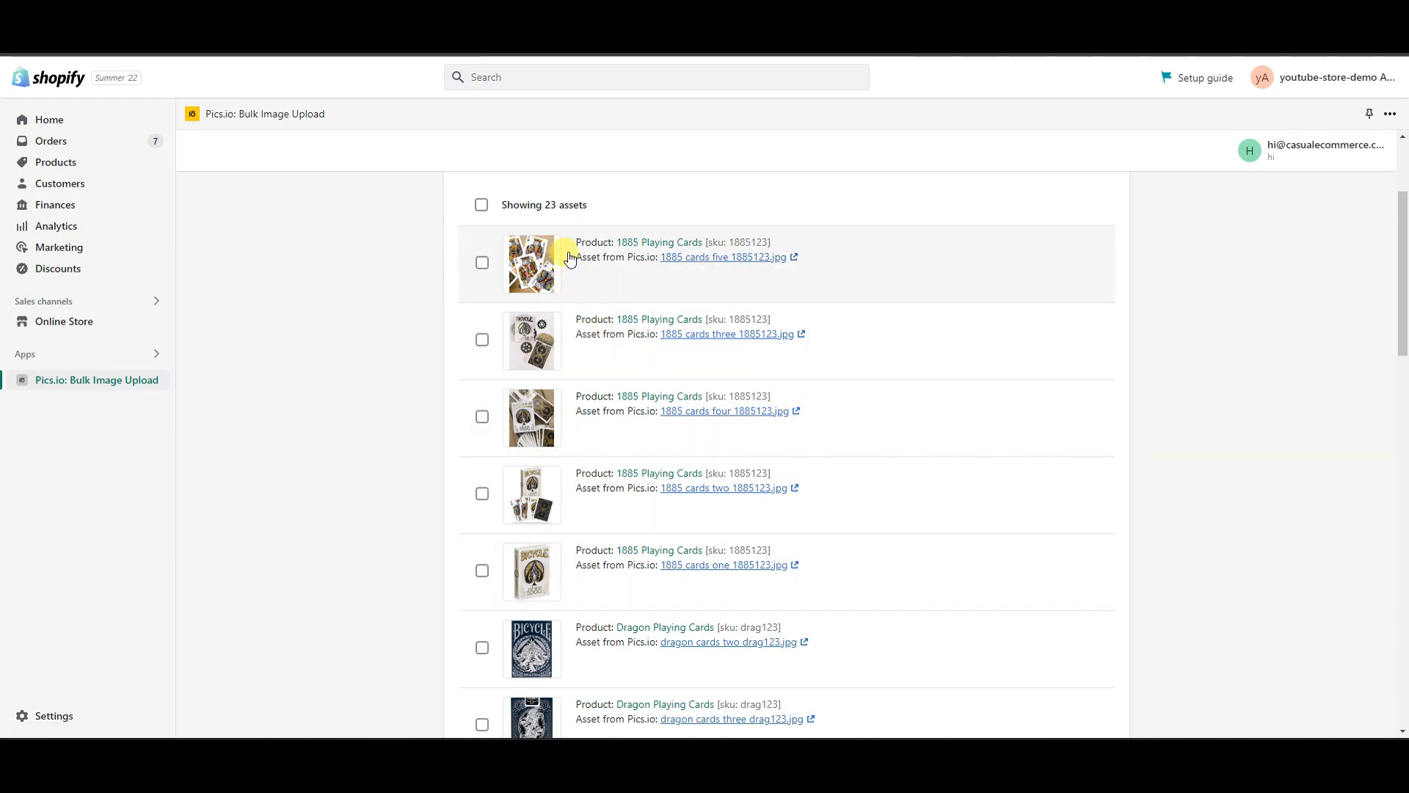
pyautogui.scroll(-2, 574, 447)
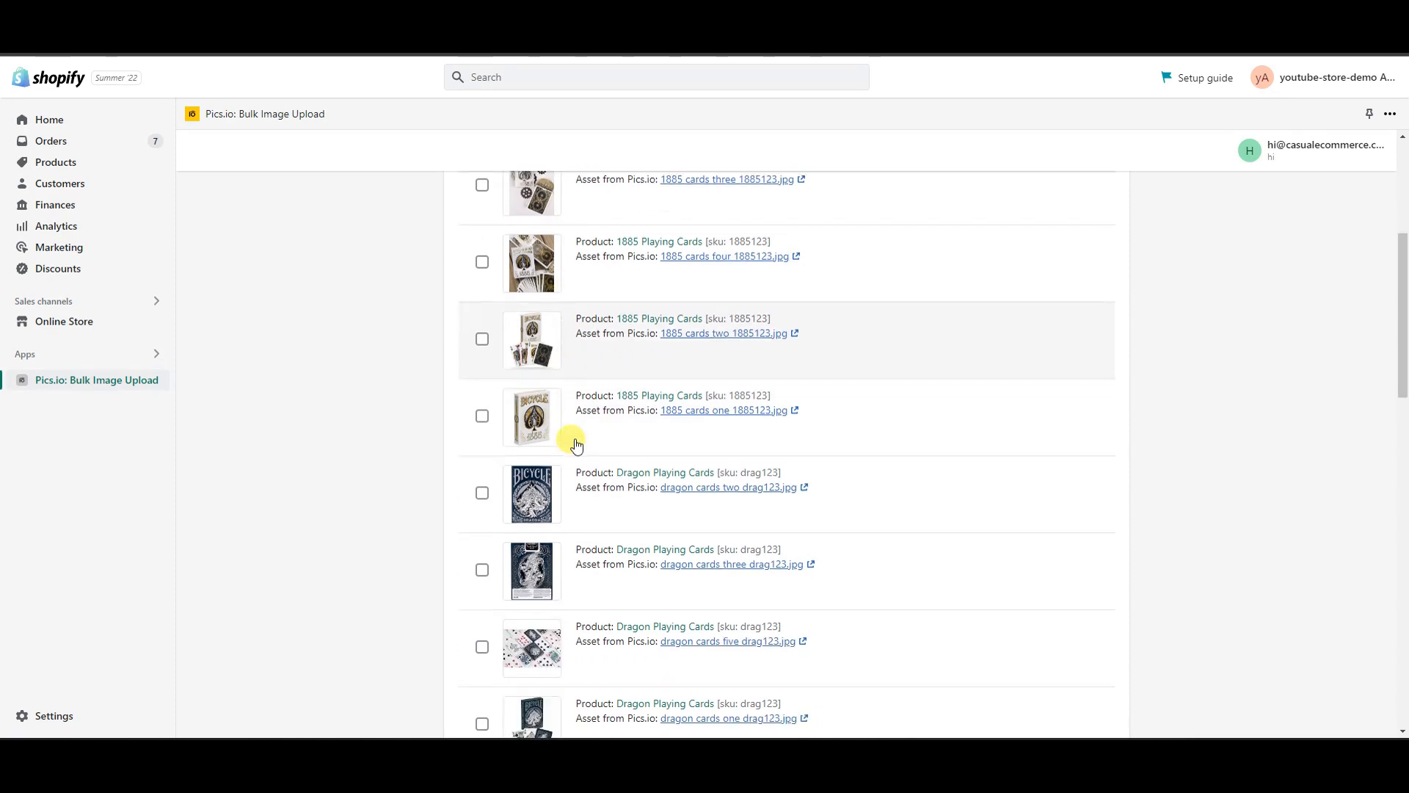
pyautogui.scroll(-3, 576, 445)
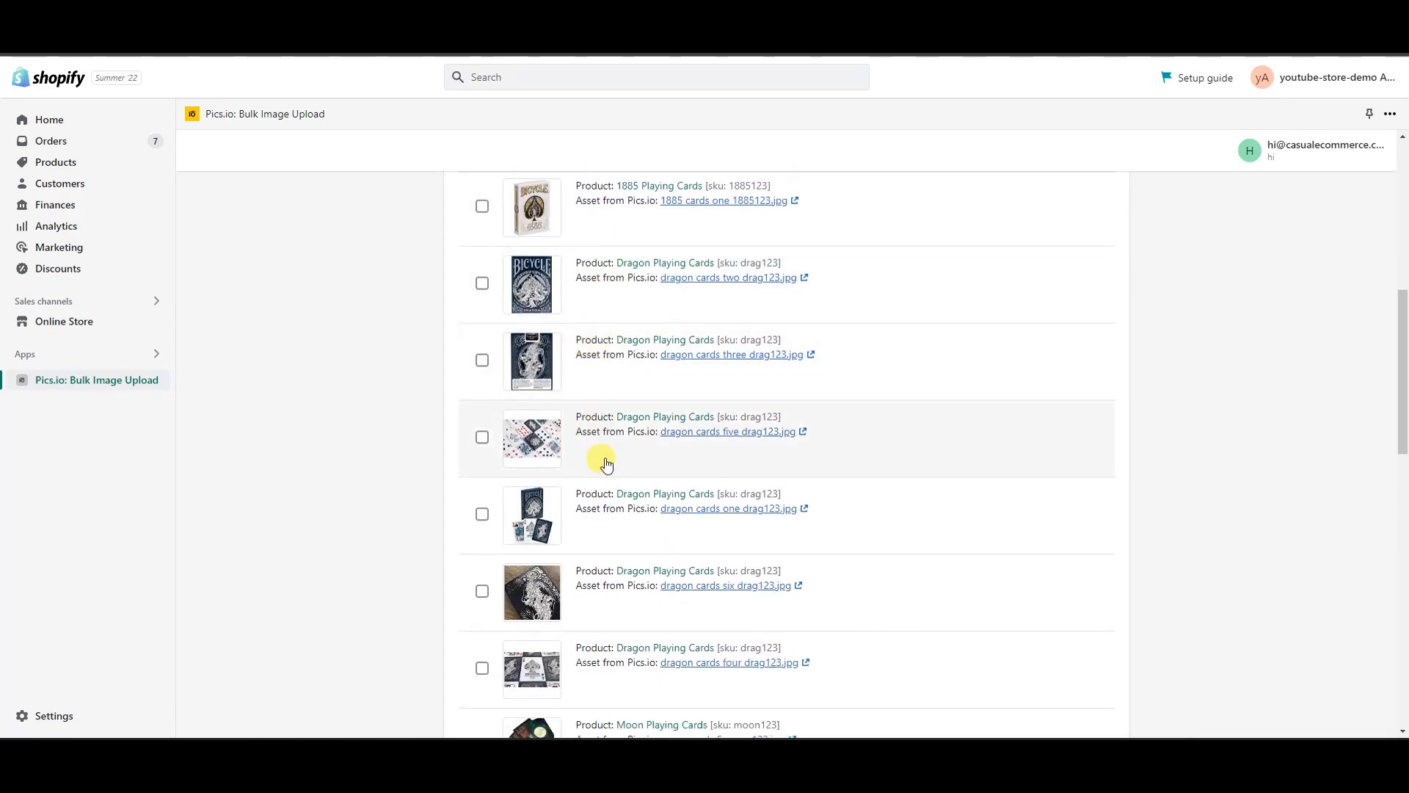
pyautogui.scroll(-5, 609, 517)
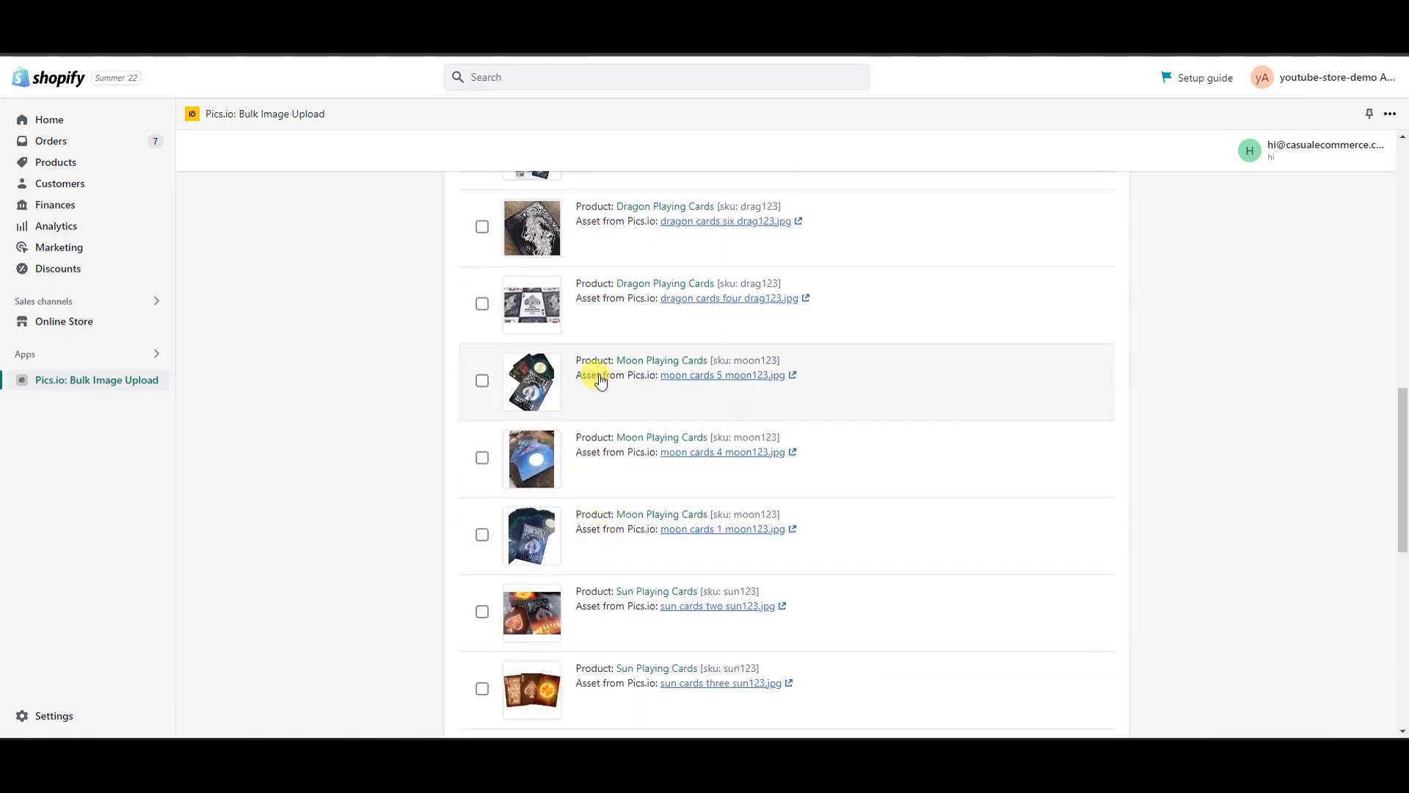
pyautogui.scroll(-4, 597, 371)
pyautogui.scroll(-4, 588, 397)
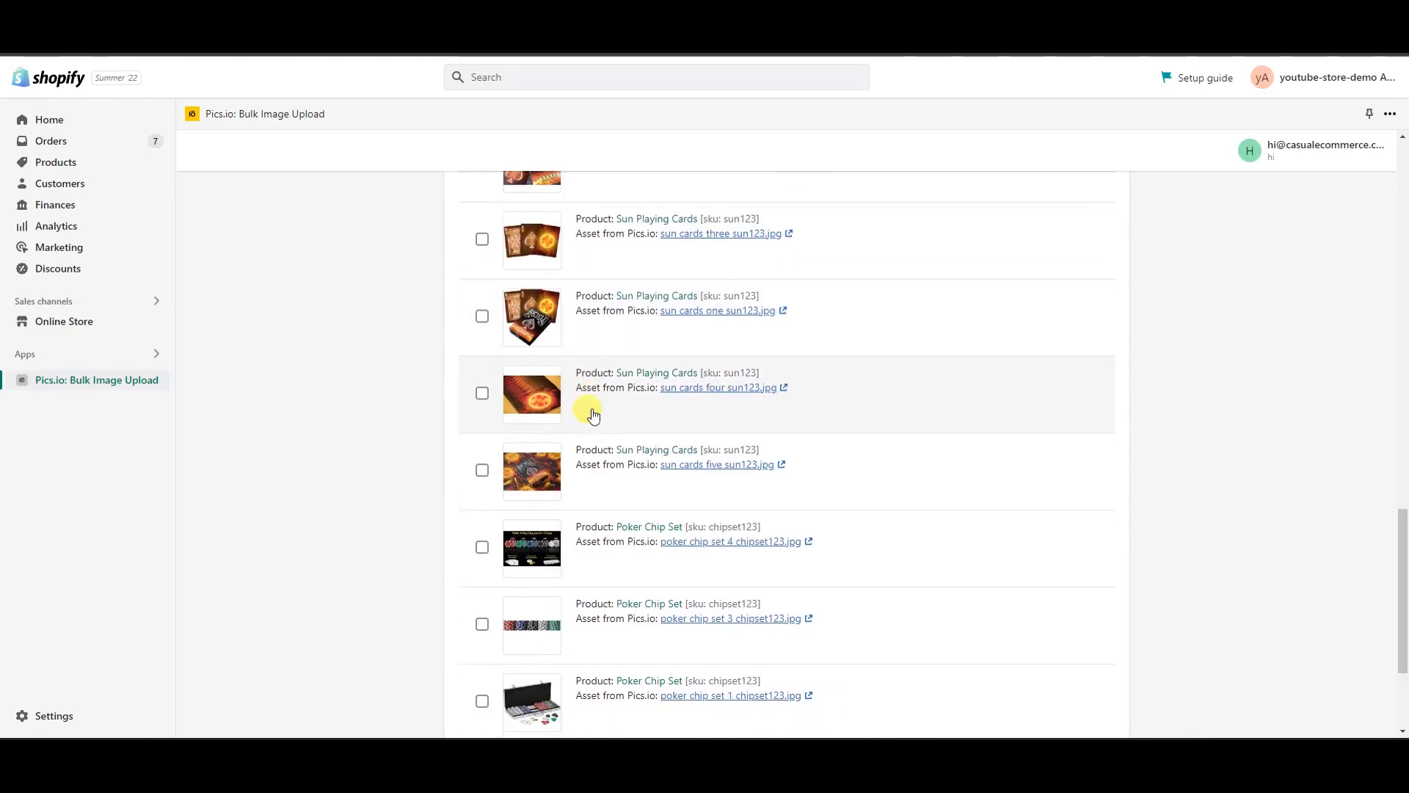
pyautogui.scroll(7, 607, 440)
pyautogui.moveTo(1404, 441); pyautogui.dragTo(1388, 183)
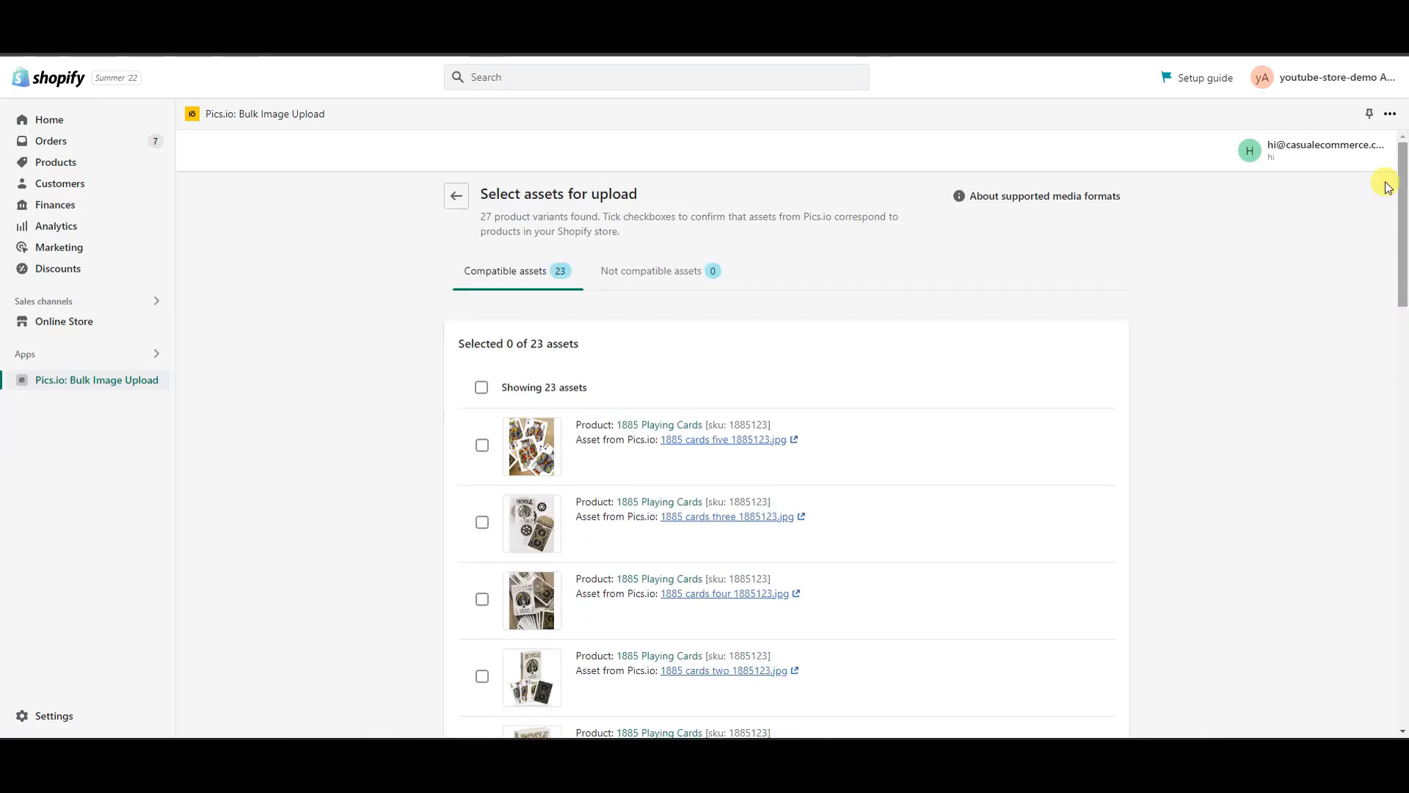
# - Select all the compatible assets and upload them to their matching Shopify products
pyautogui.click(482, 389)
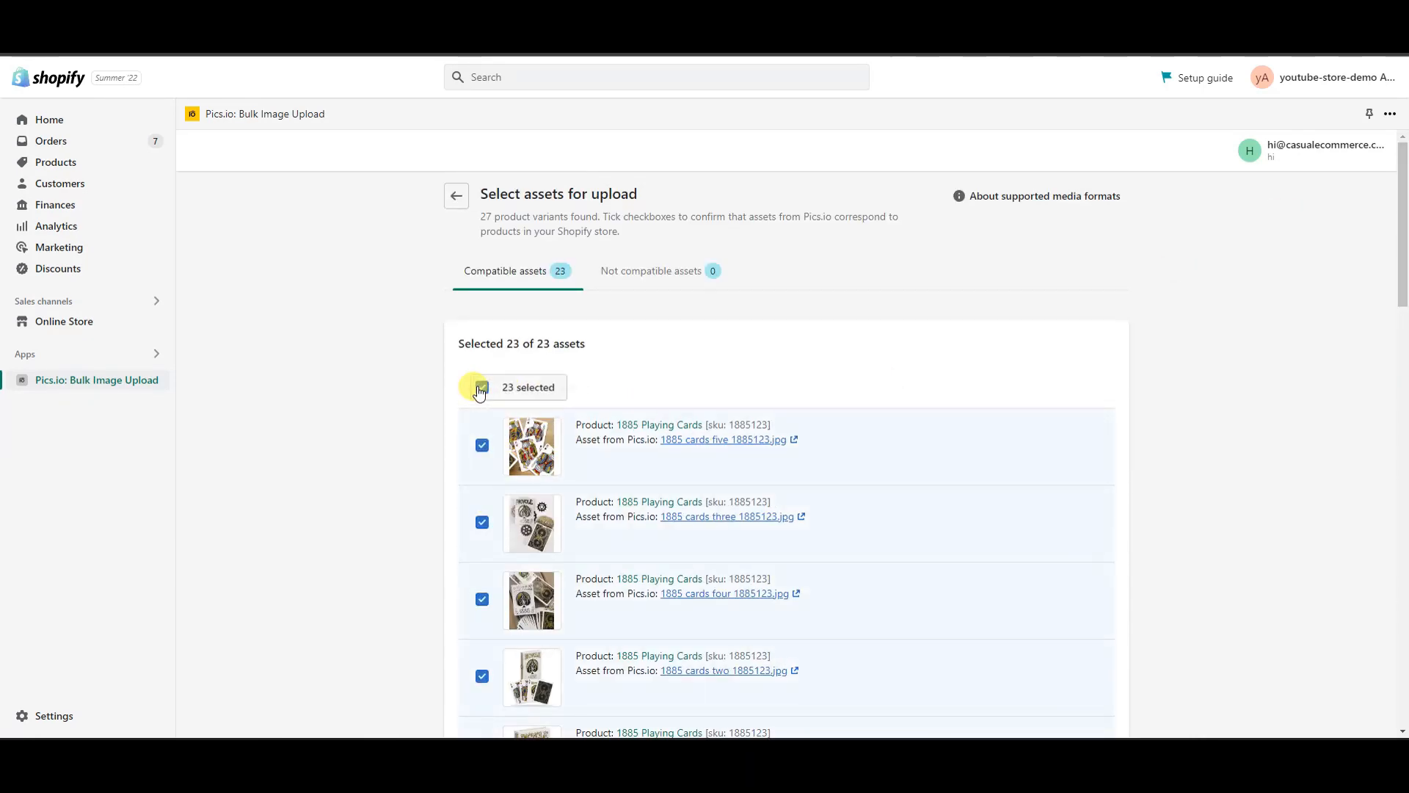
pyautogui.moveTo(1402, 255); pyautogui.dragTo(1400, 690)
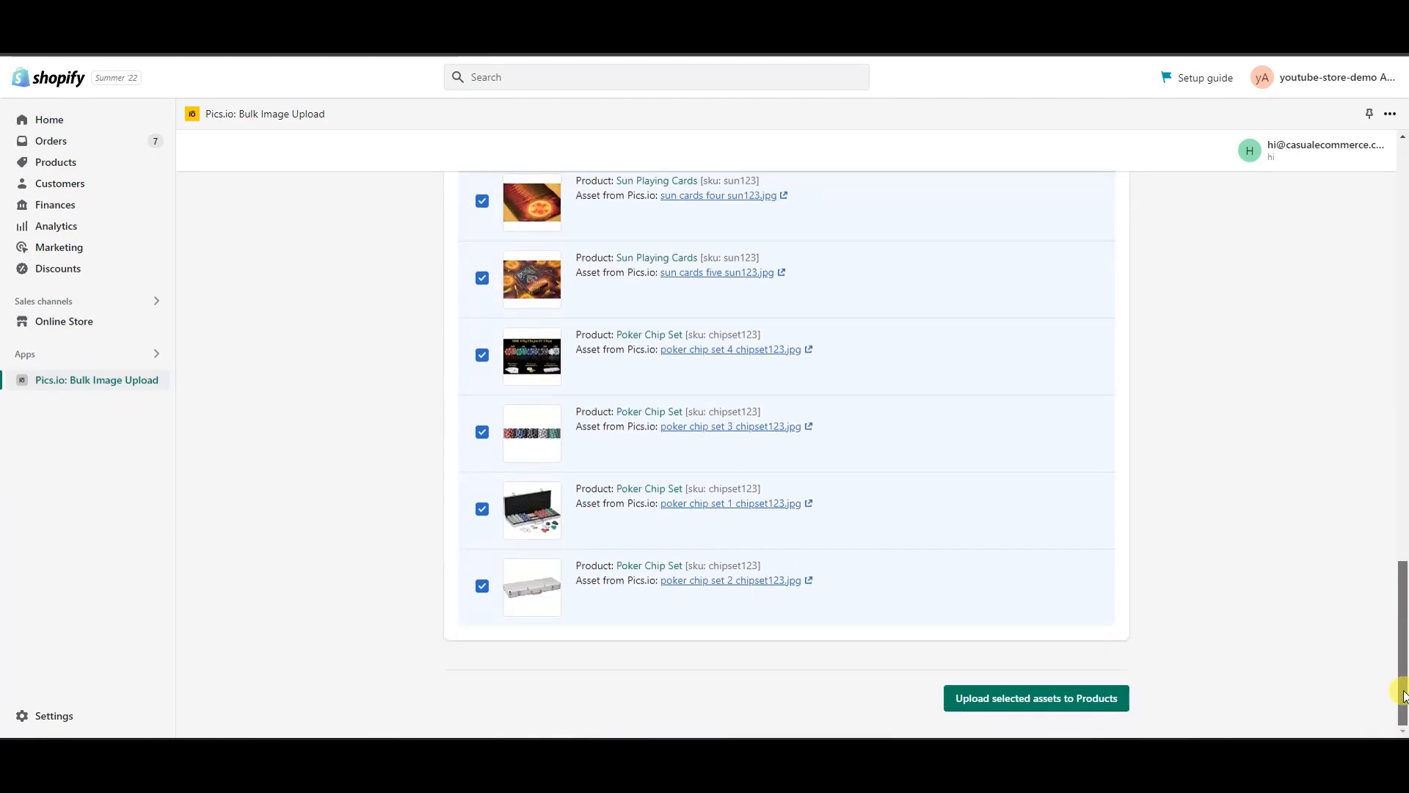
pyautogui.click(1000, 701)
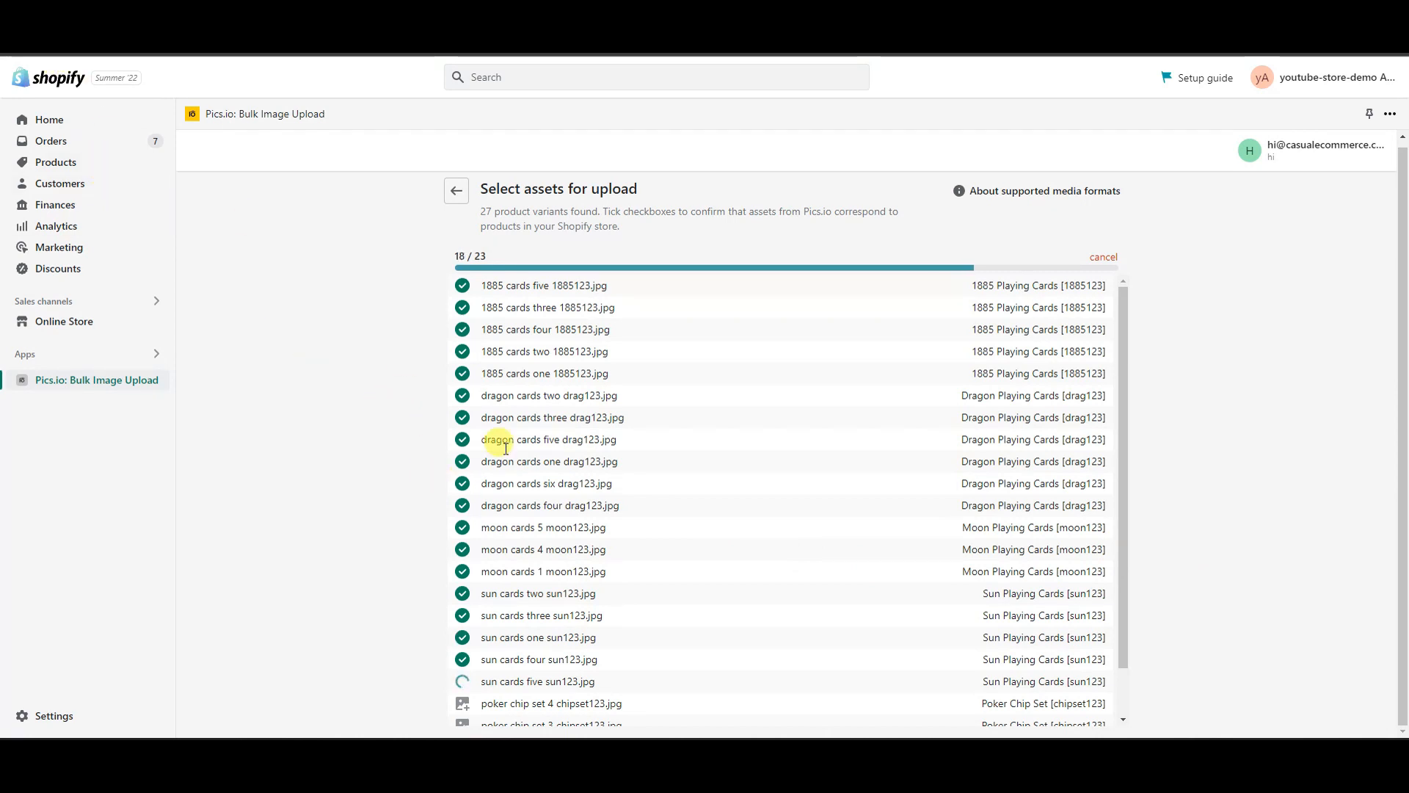
# - Return to the Shopify products list, inspect the media of Sun Playing Cards, and go back to the list
pyautogui.scroll(1, 897, 502)
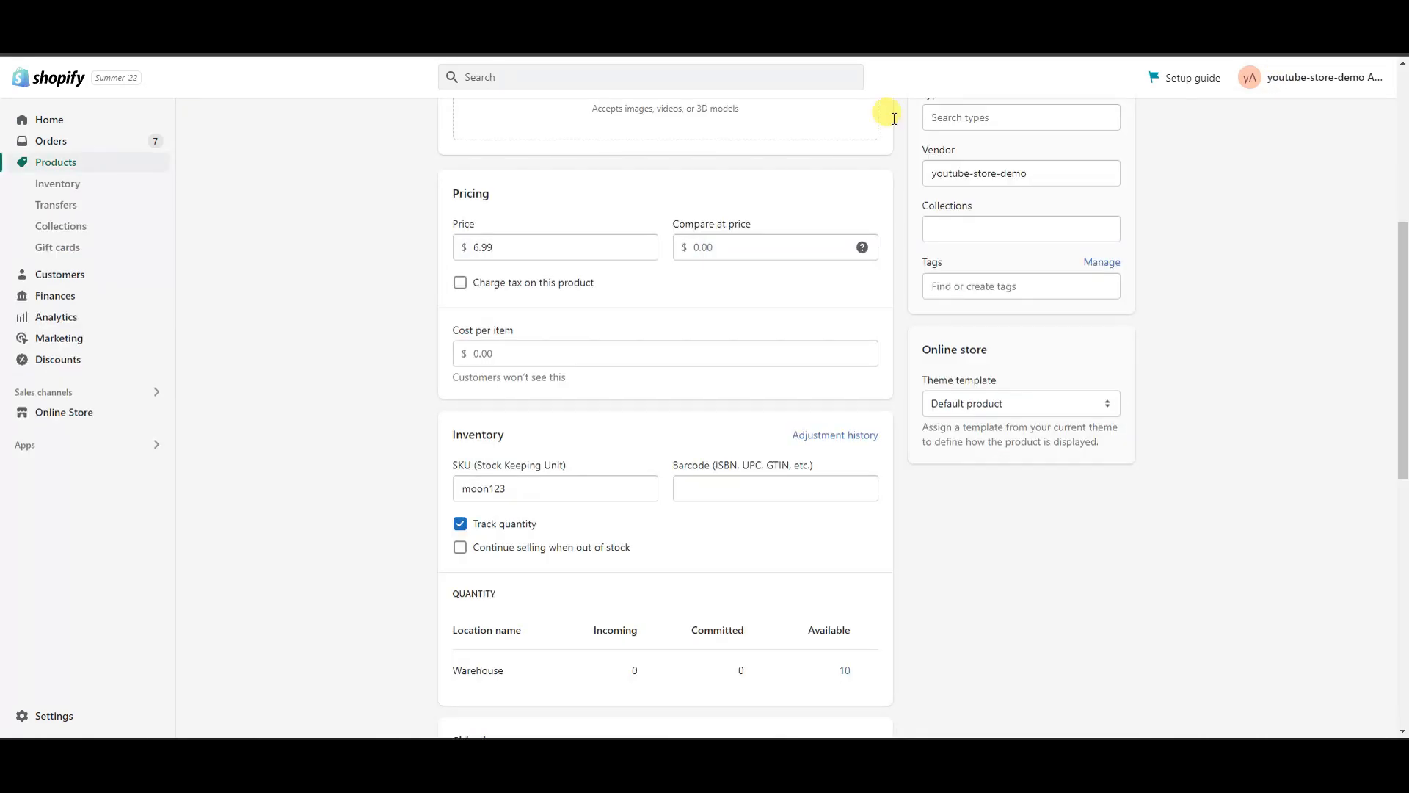
pyautogui.scroll(6, 299, 365)
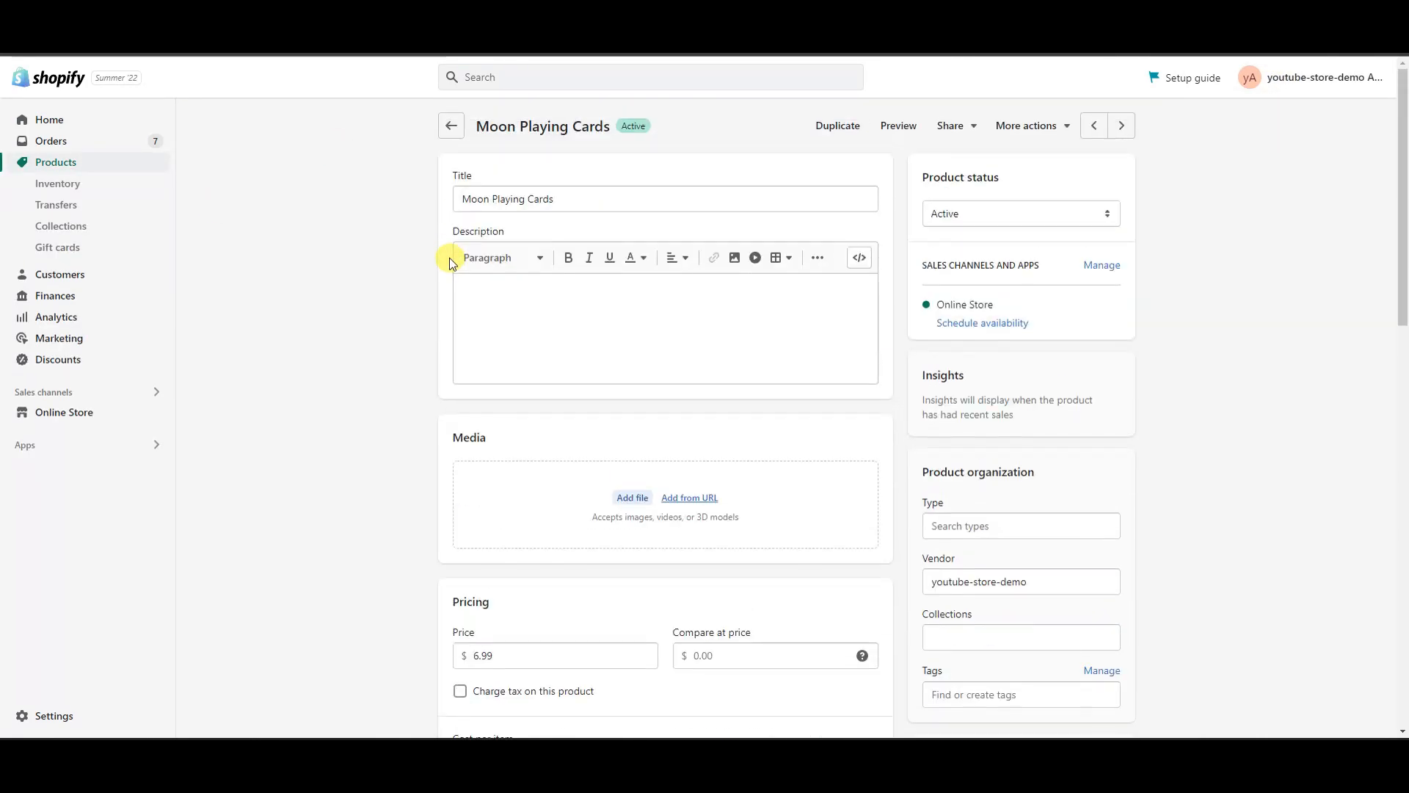
pyautogui.click(452, 128)
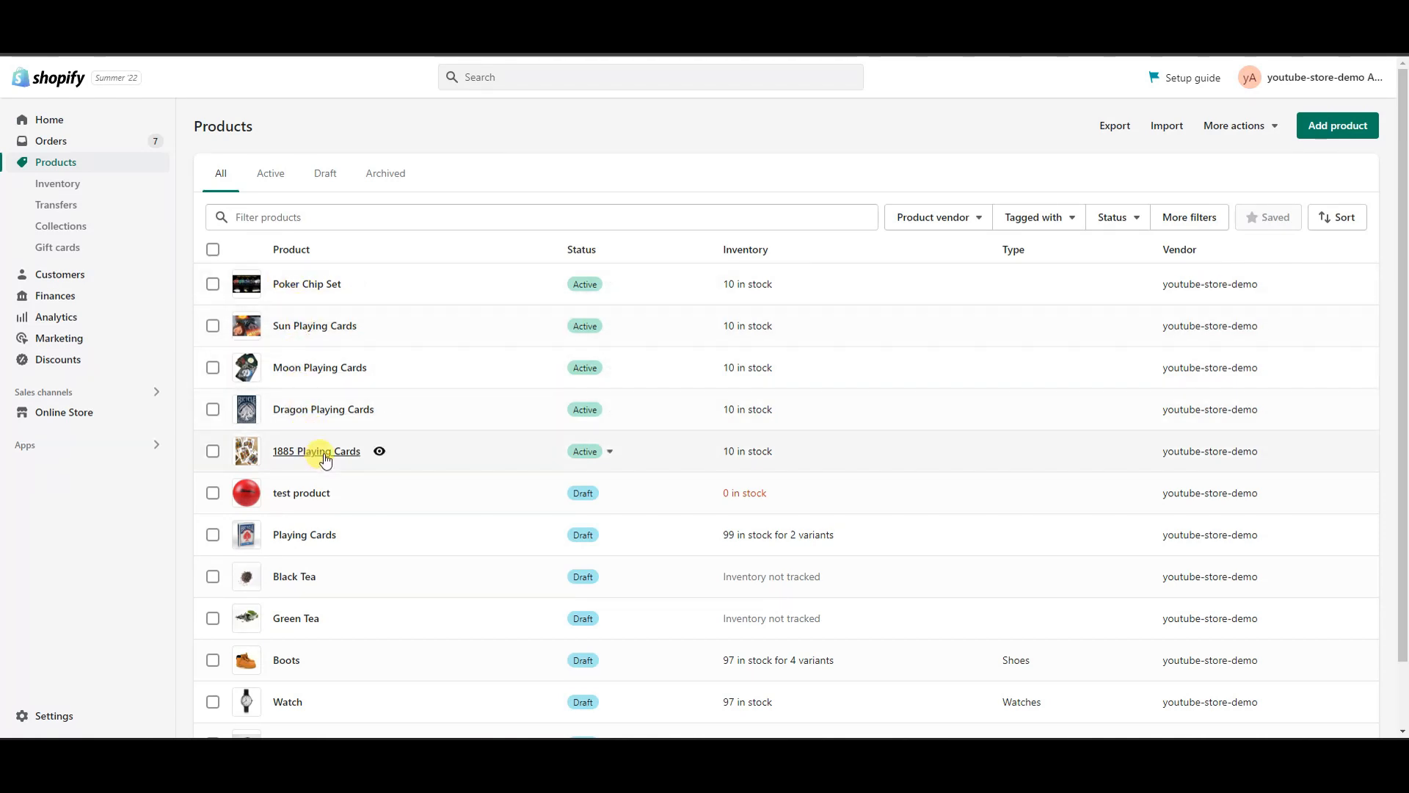
pyautogui.click(314, 327)
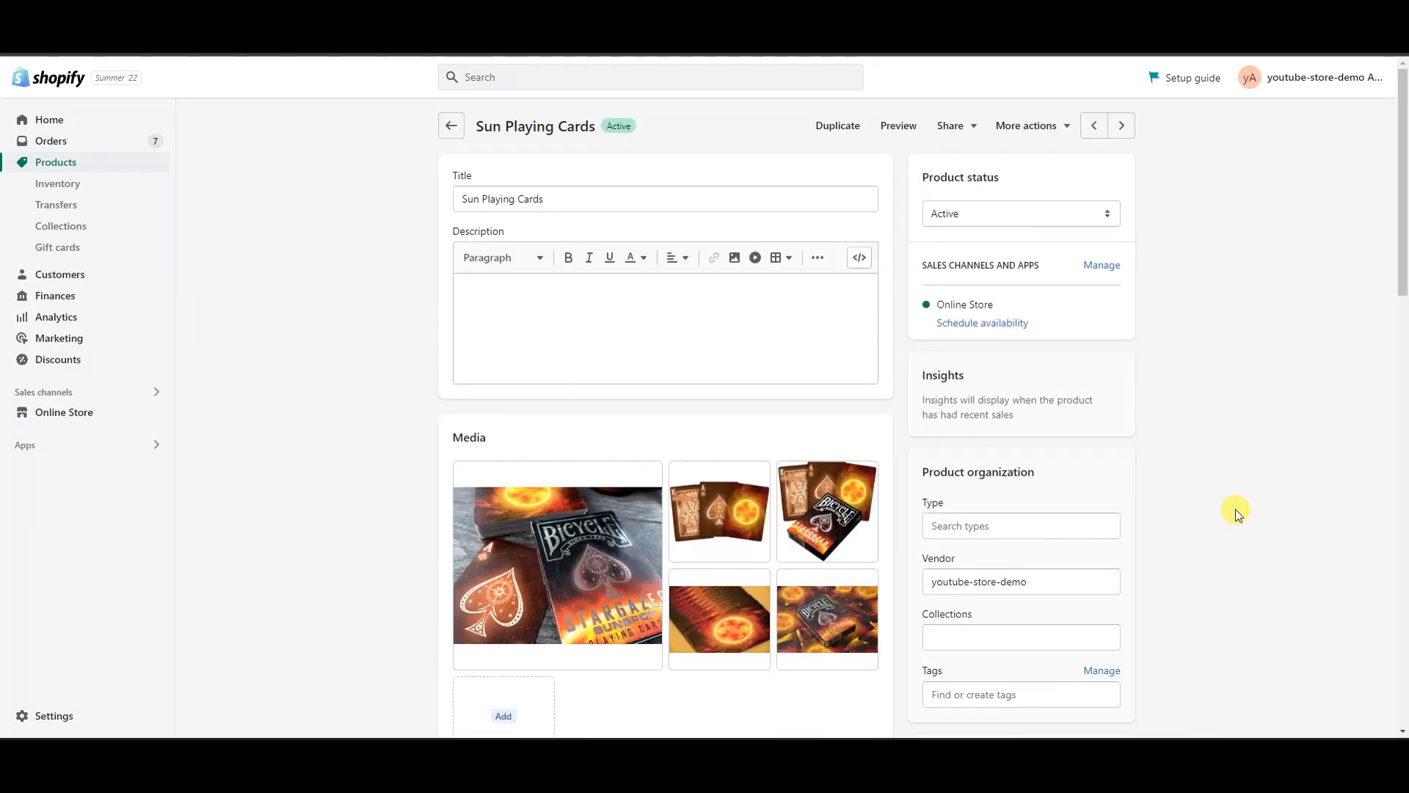
pyautogui.scroll(-1, 1256, 511)
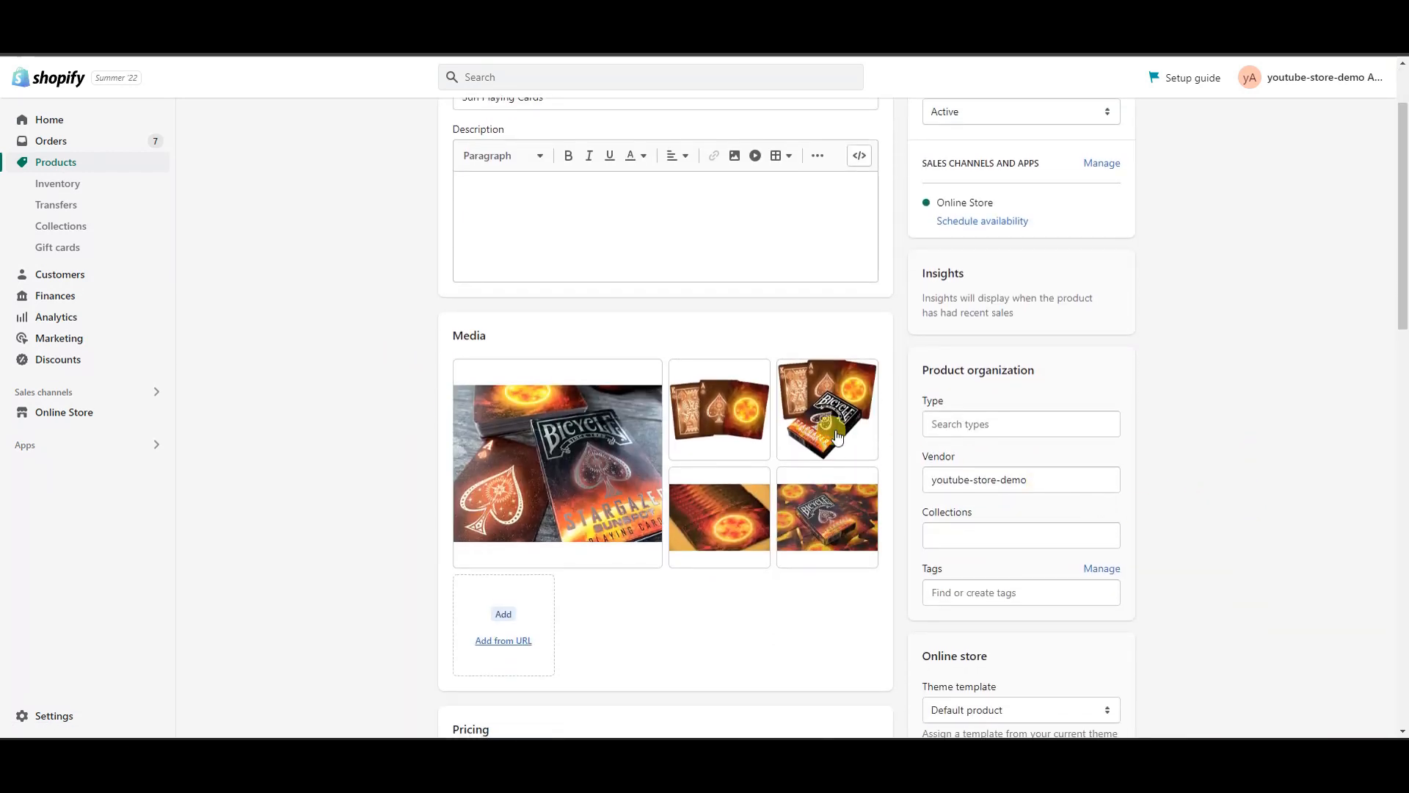
pyautogui.scroll(1, 837, 435)
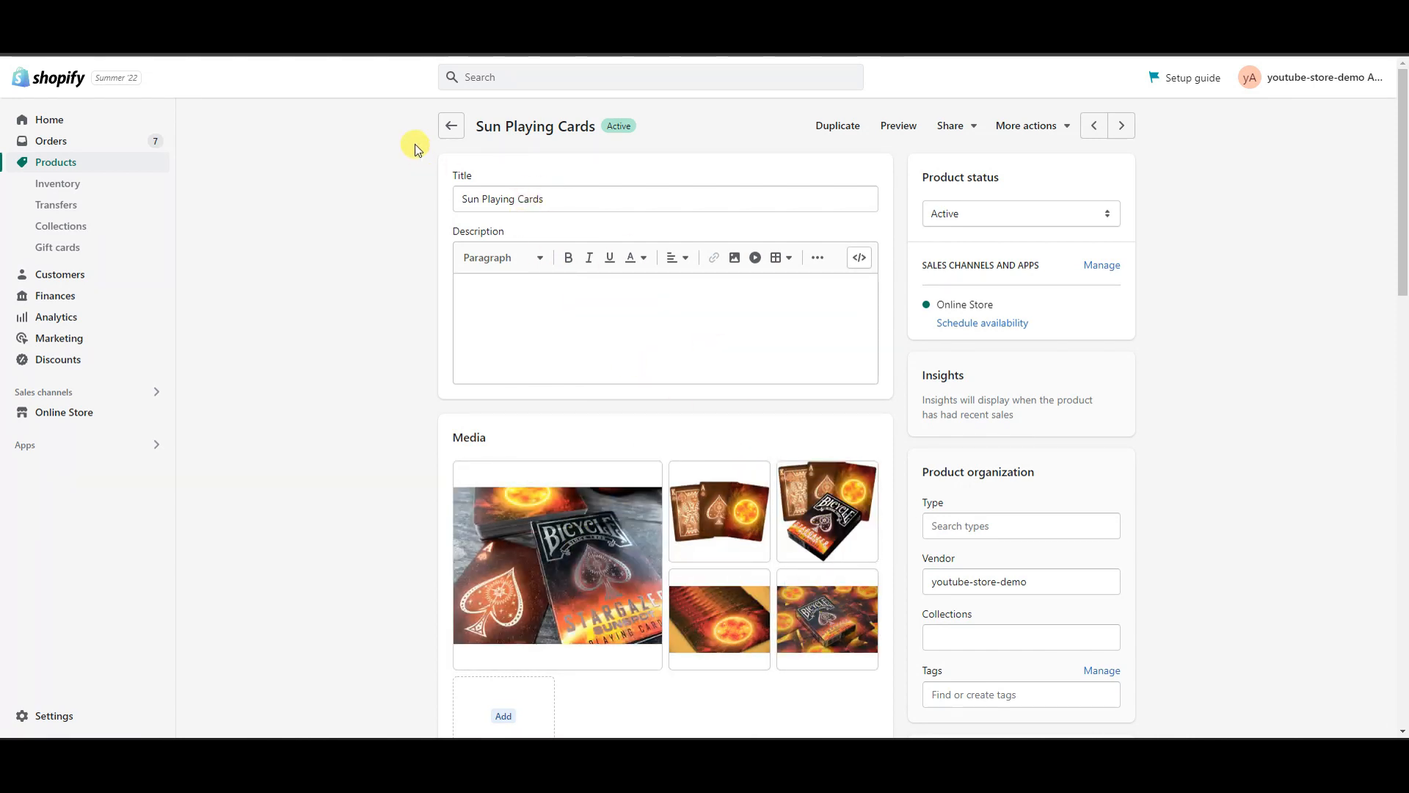
pyautogui.click(452, 127)
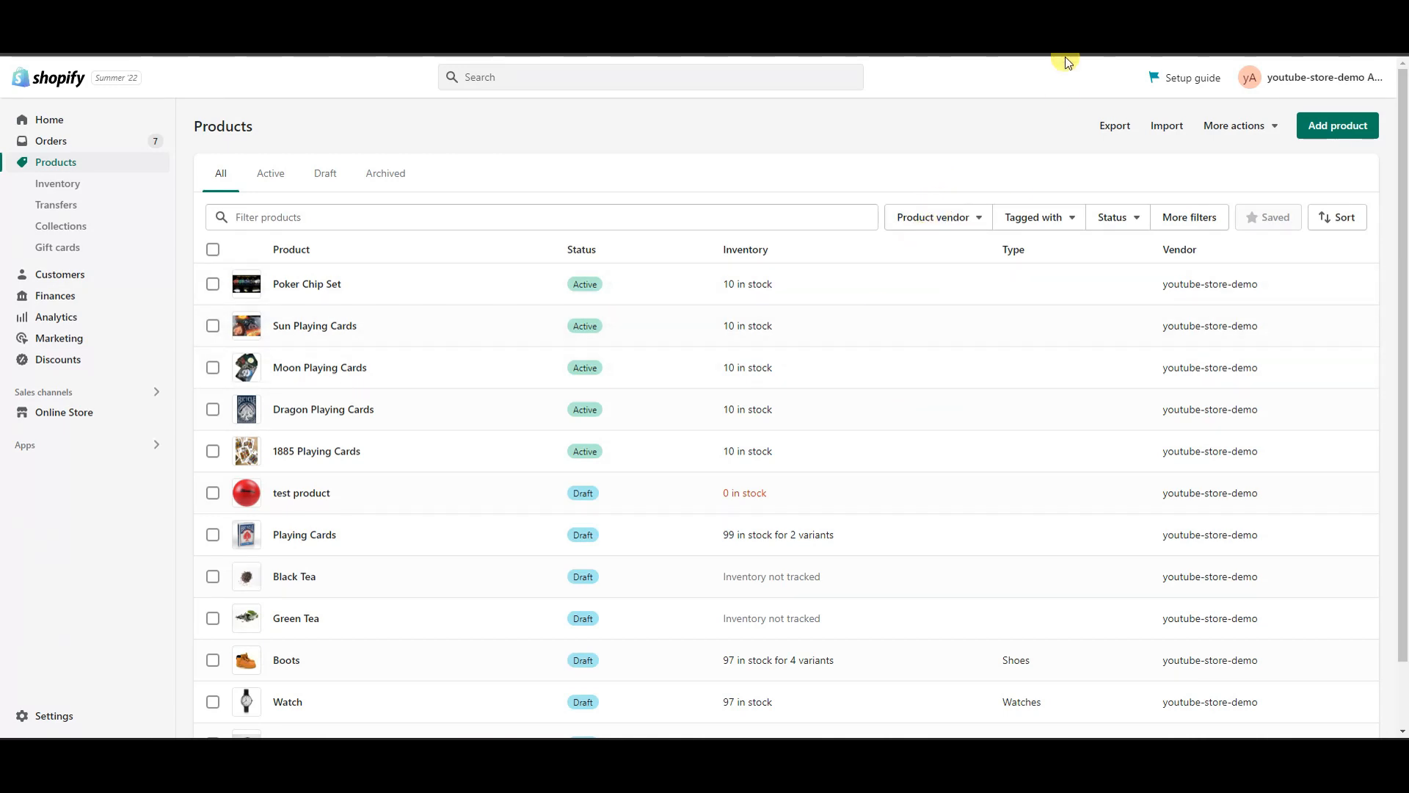
# - Go back to the Pics.io: Bulk Image Upload page and review the upload results for all the images
pyautogui.click(1068, 10)
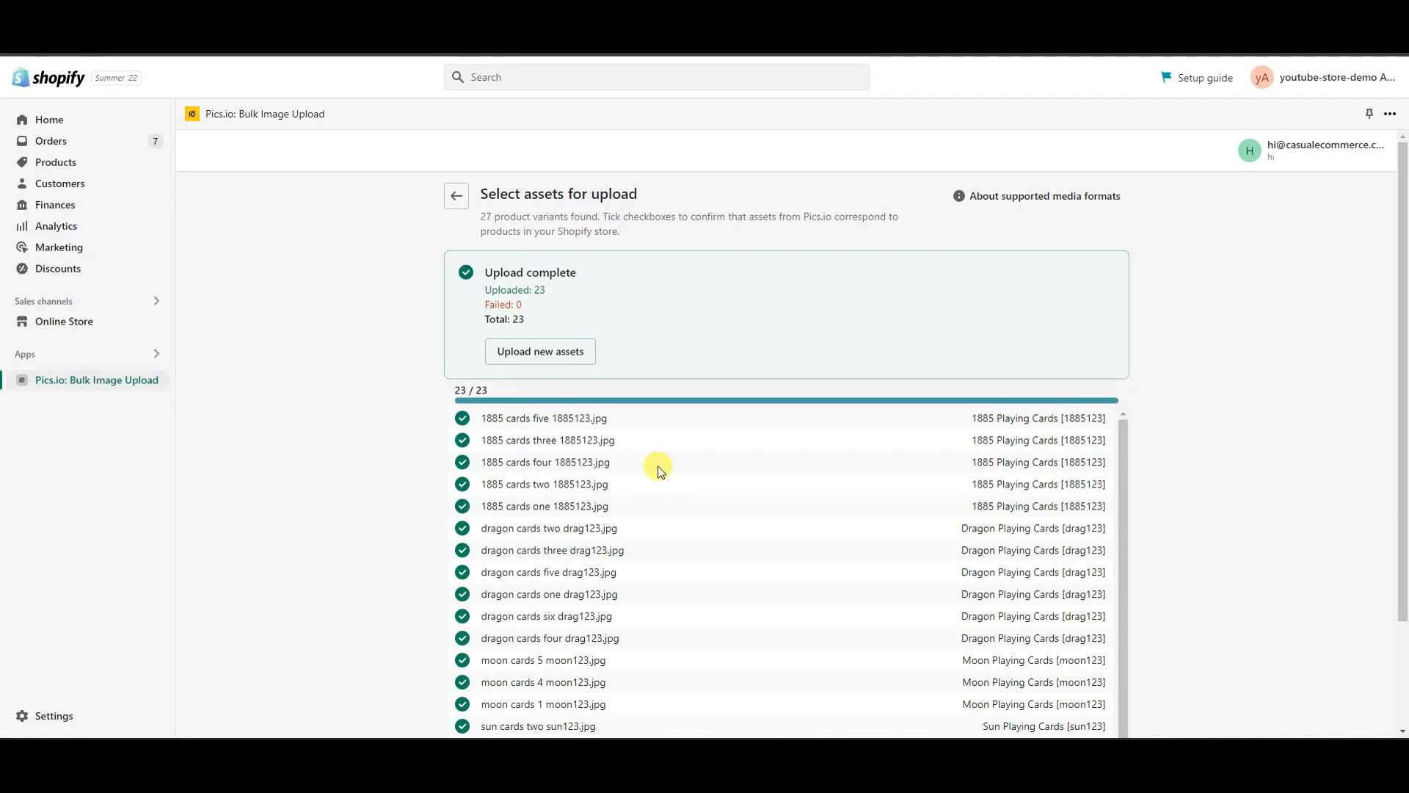
pyautogui.scroll(-1, 1123, 554)
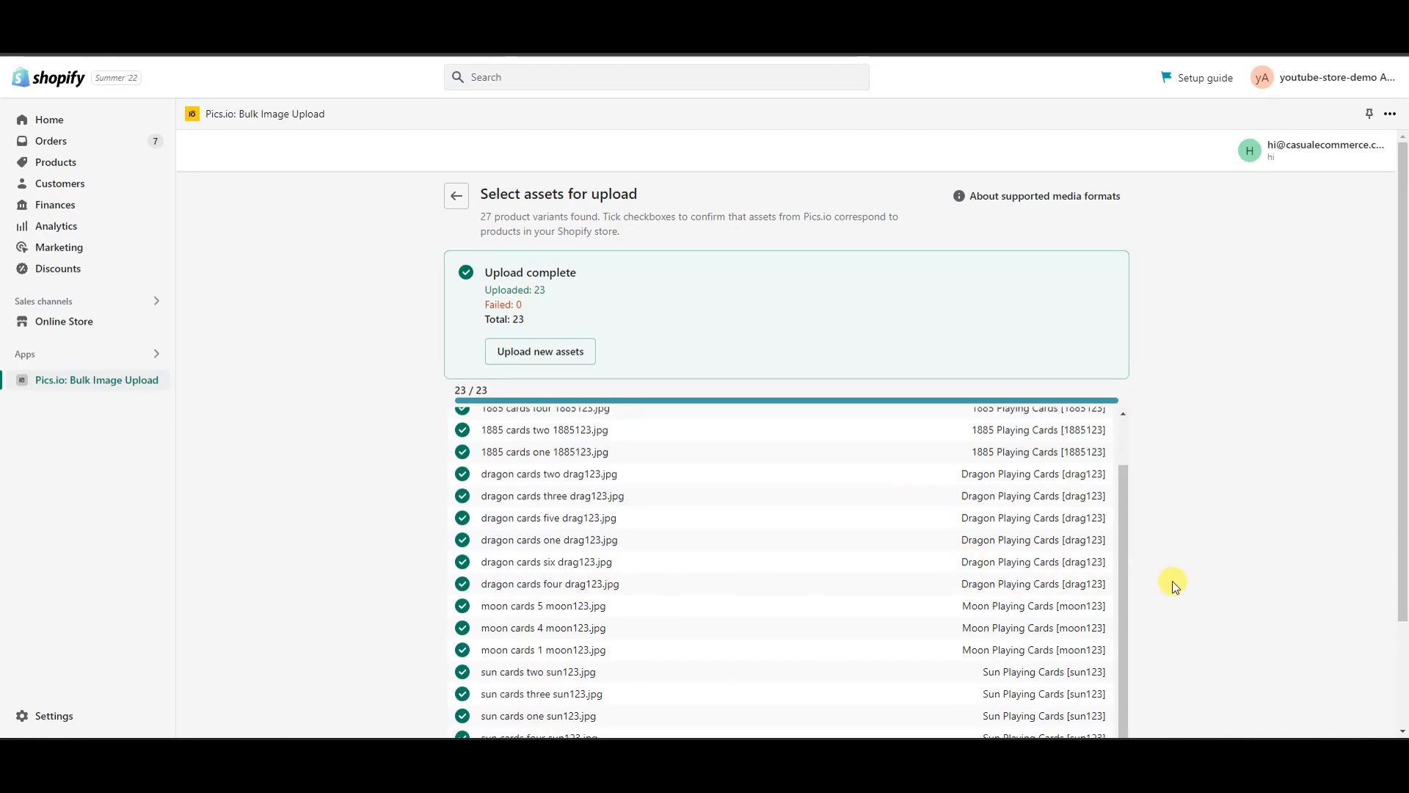
pyautogui.scroll(-2, 1175, 586)
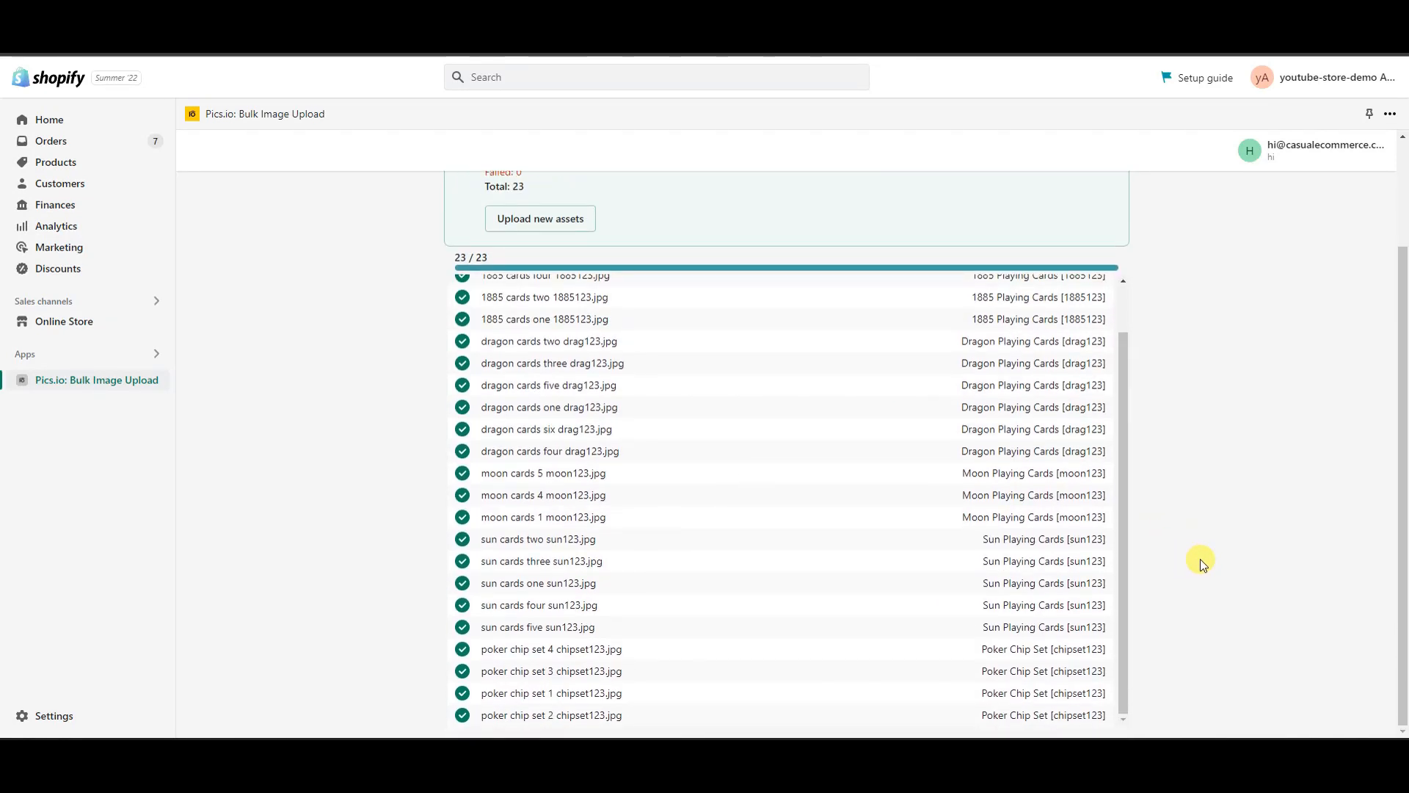
pyautogui.scroll(1, 1220, 564)
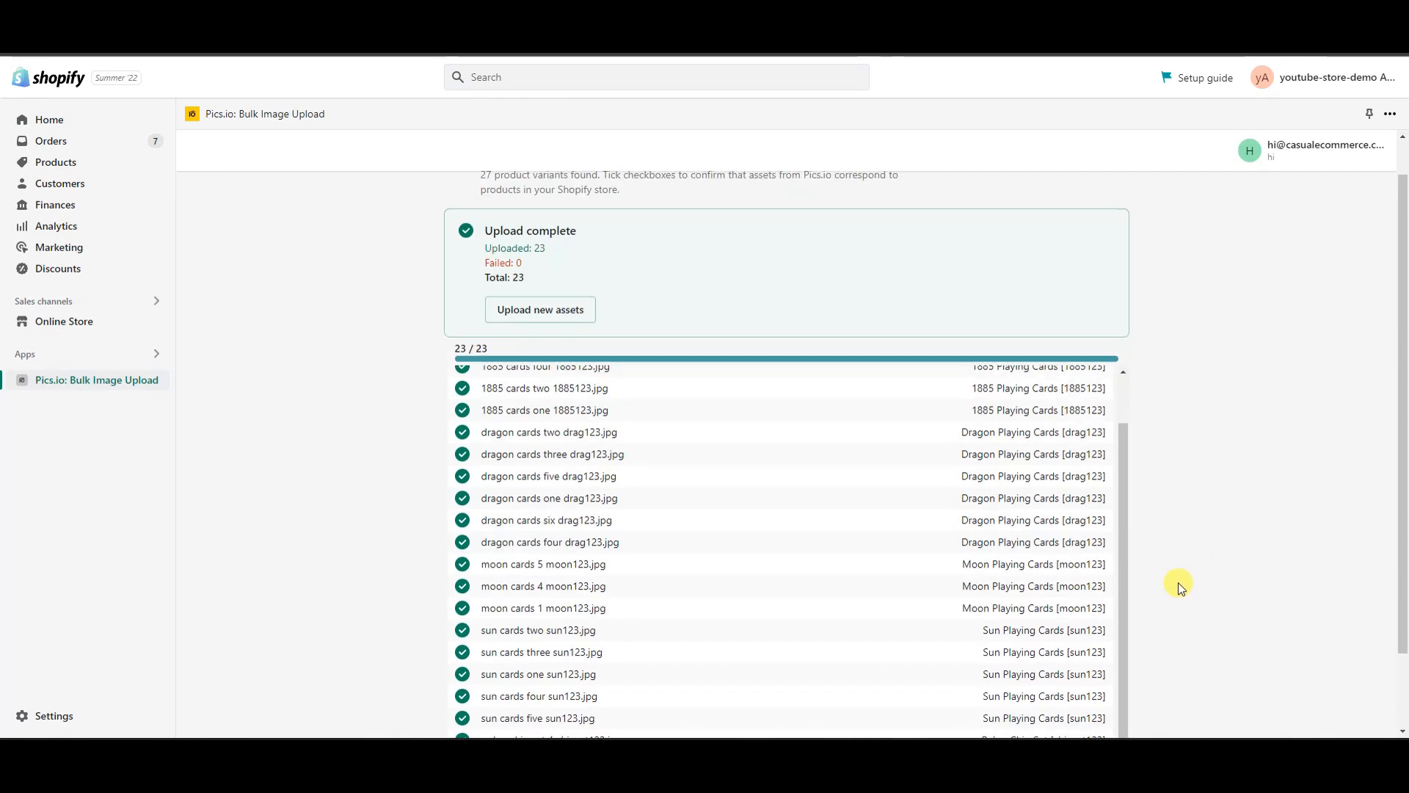
pyautogui.scroll(1, 1205, 577)
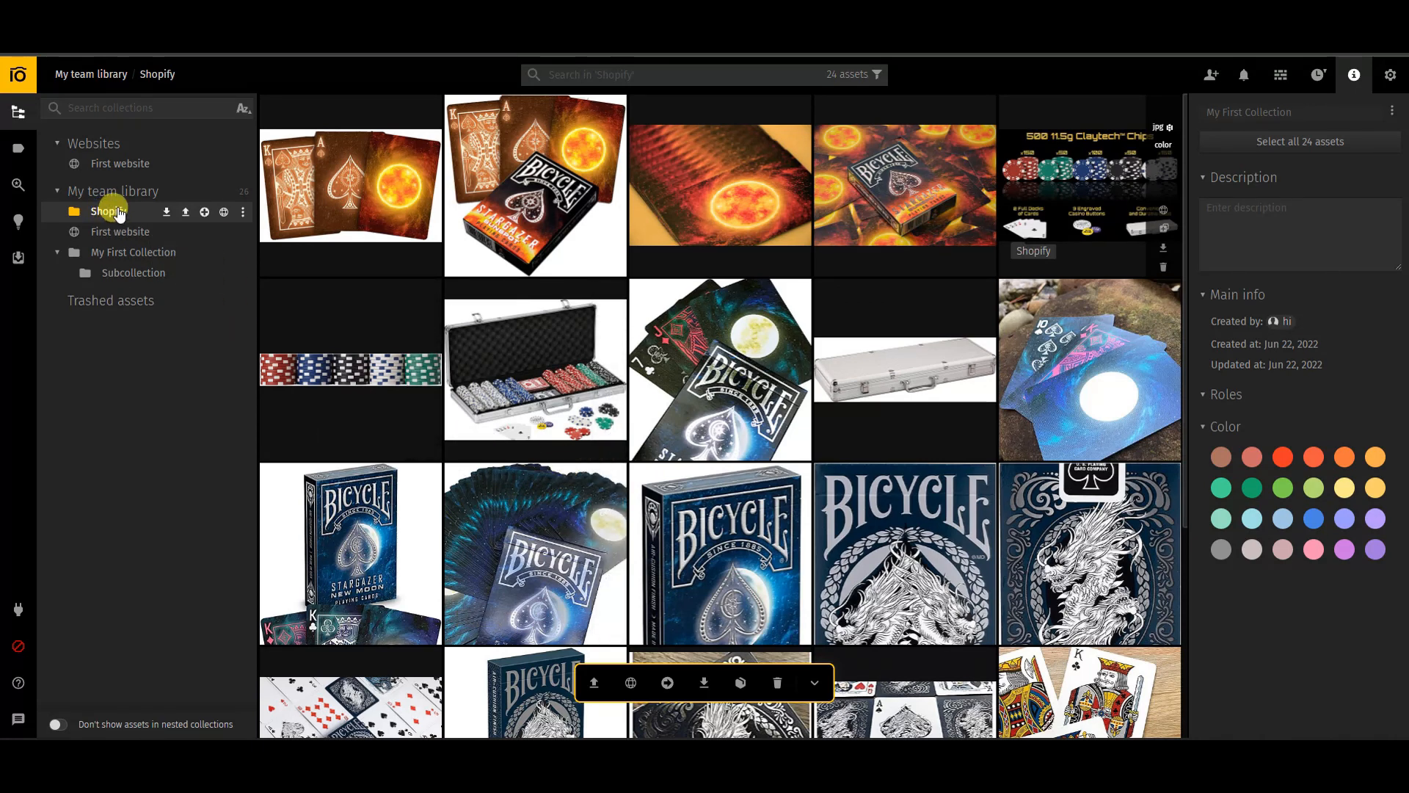
# - In the Pics.io library, create a subcollection named "playing cards" inside the Shopify collection
pyautogui.click(205, 218)
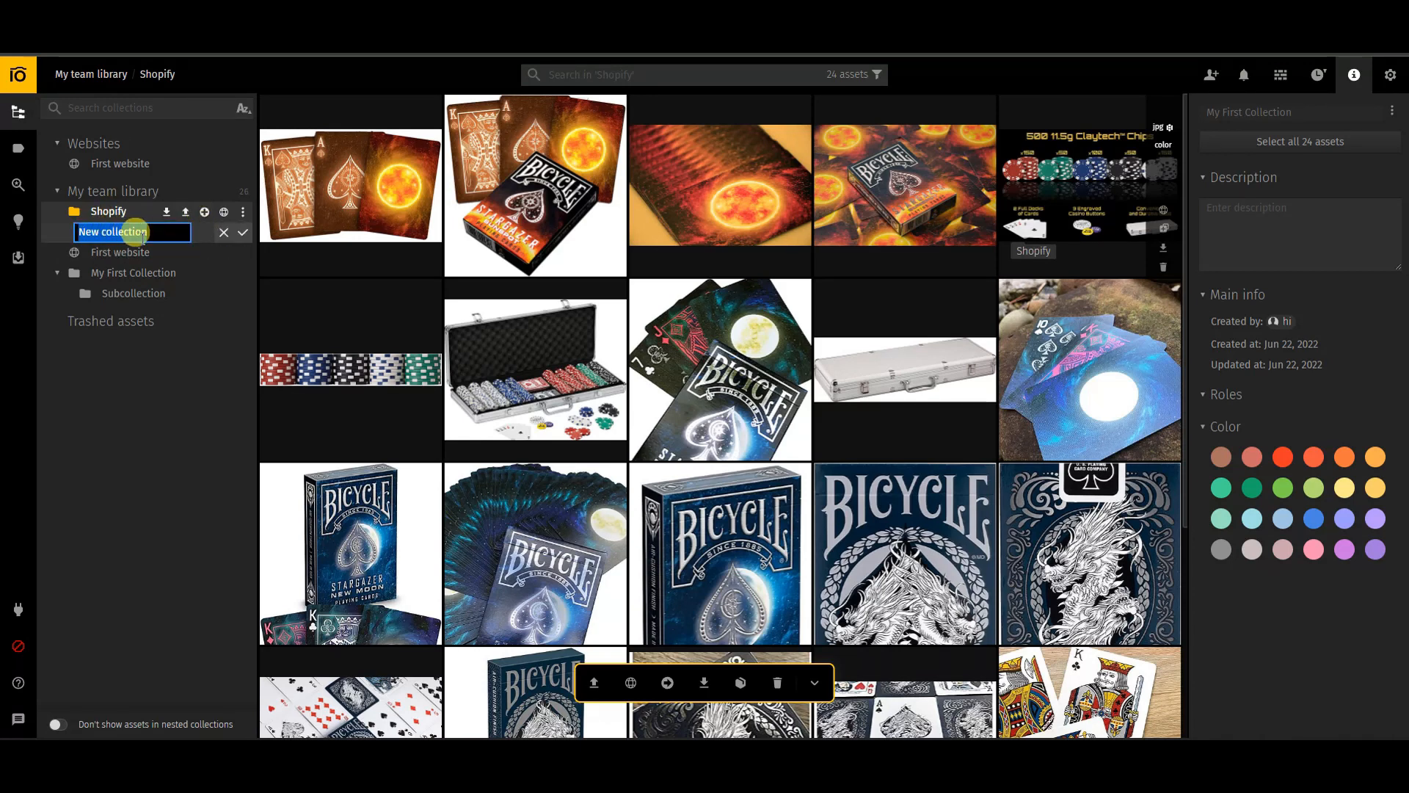
pyautogui.write('play')
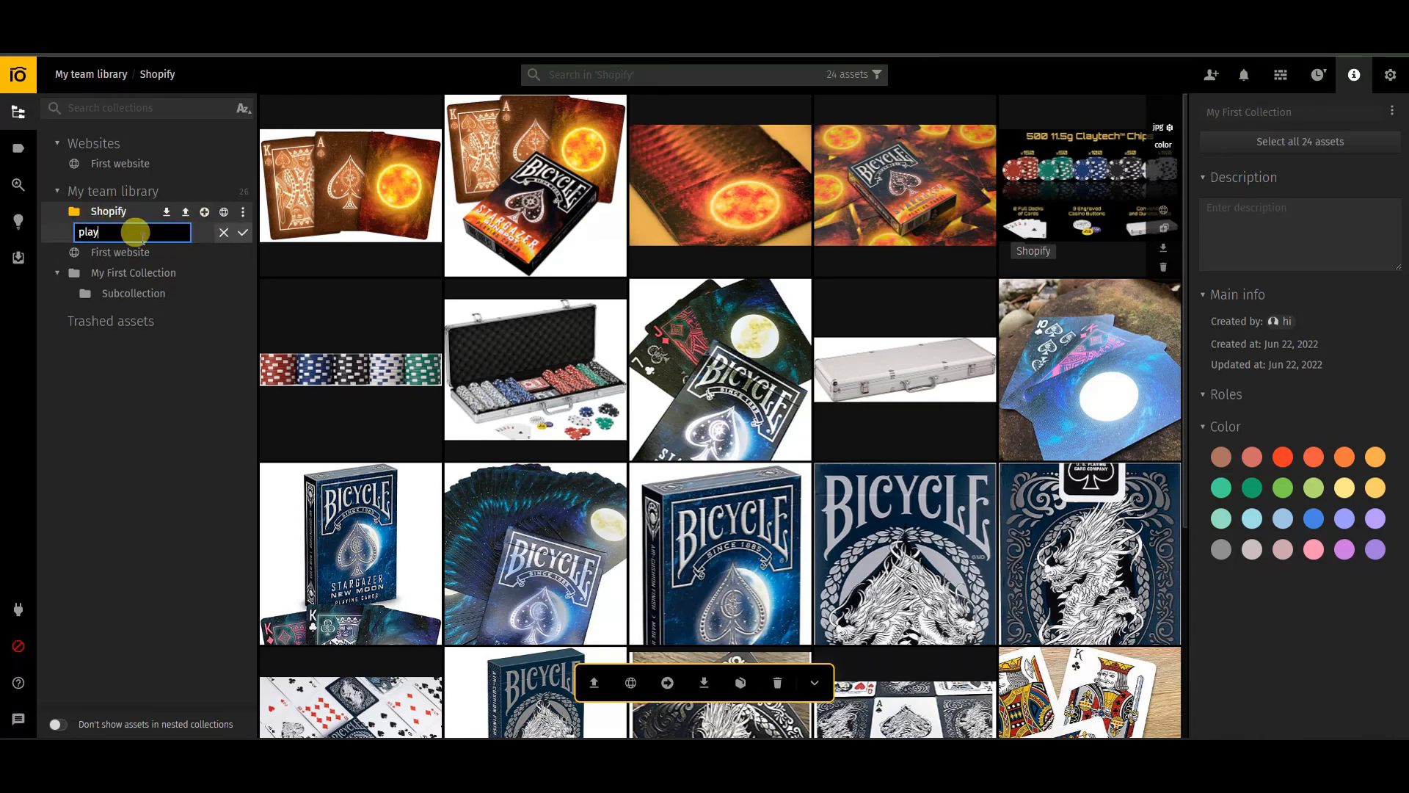
pyautogui.write('ing')
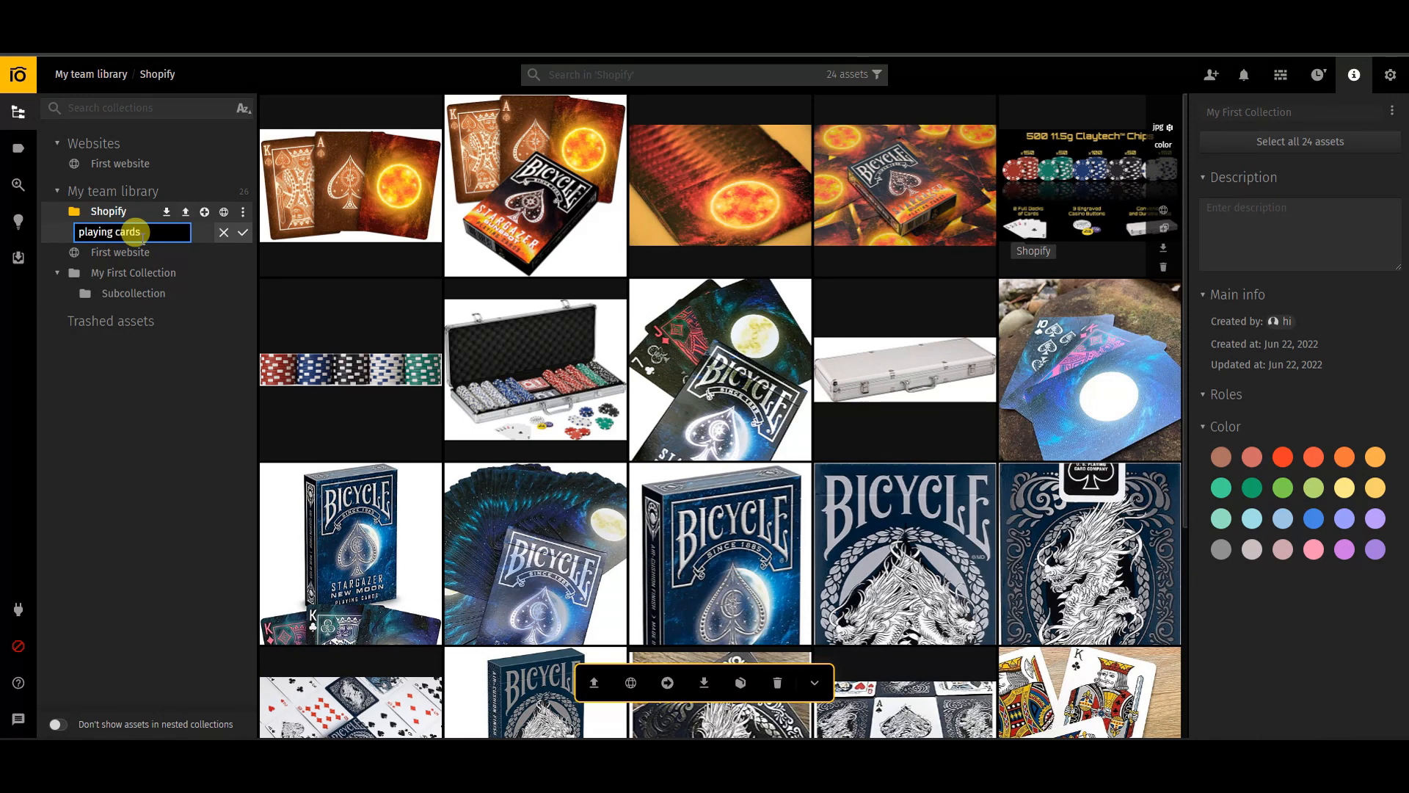
pyautogui.write(' cards')
pyautogui.click(242, 232)
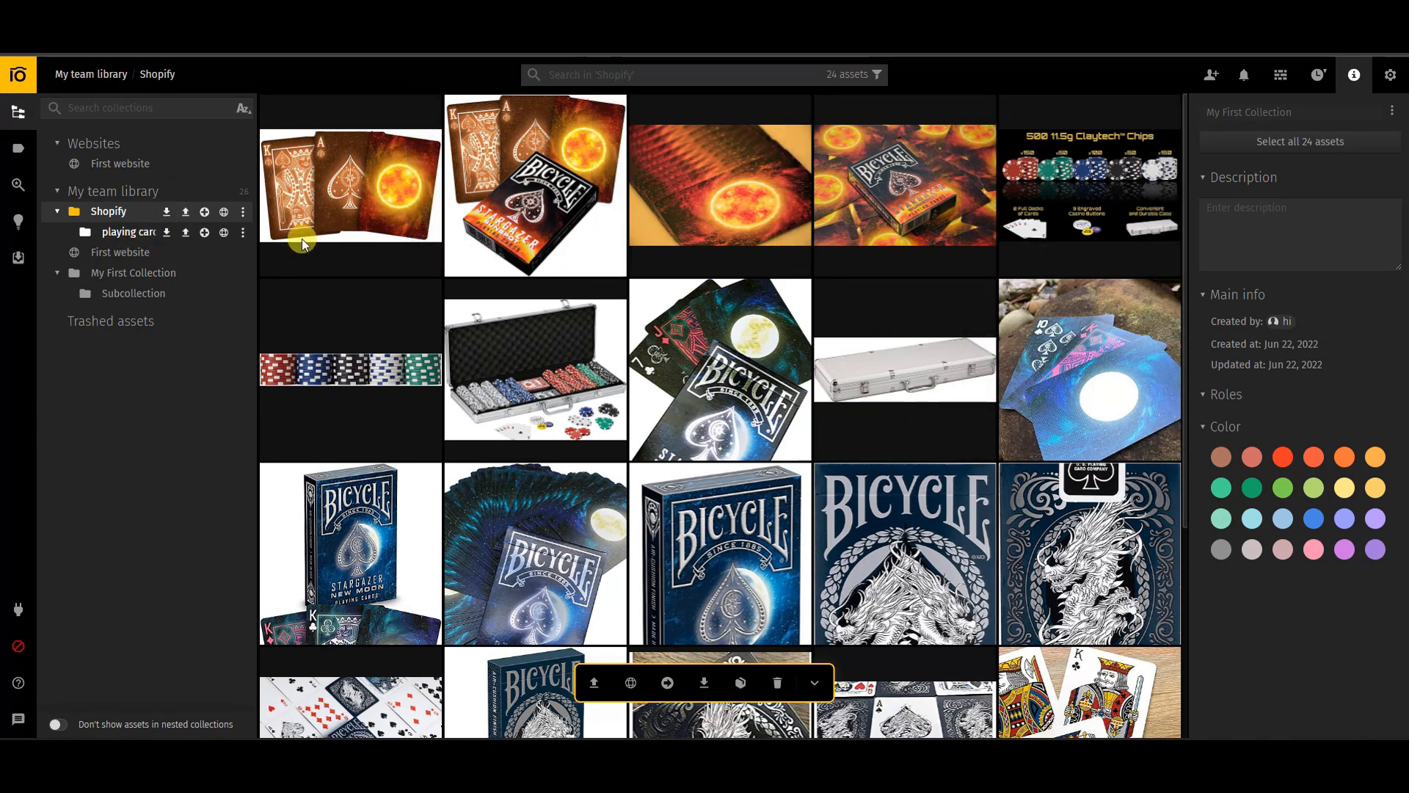
# - Select the playing card images, leaving out the poker chip set, and move them into the playing cards subcollection
pyautogui.click(276, 110)
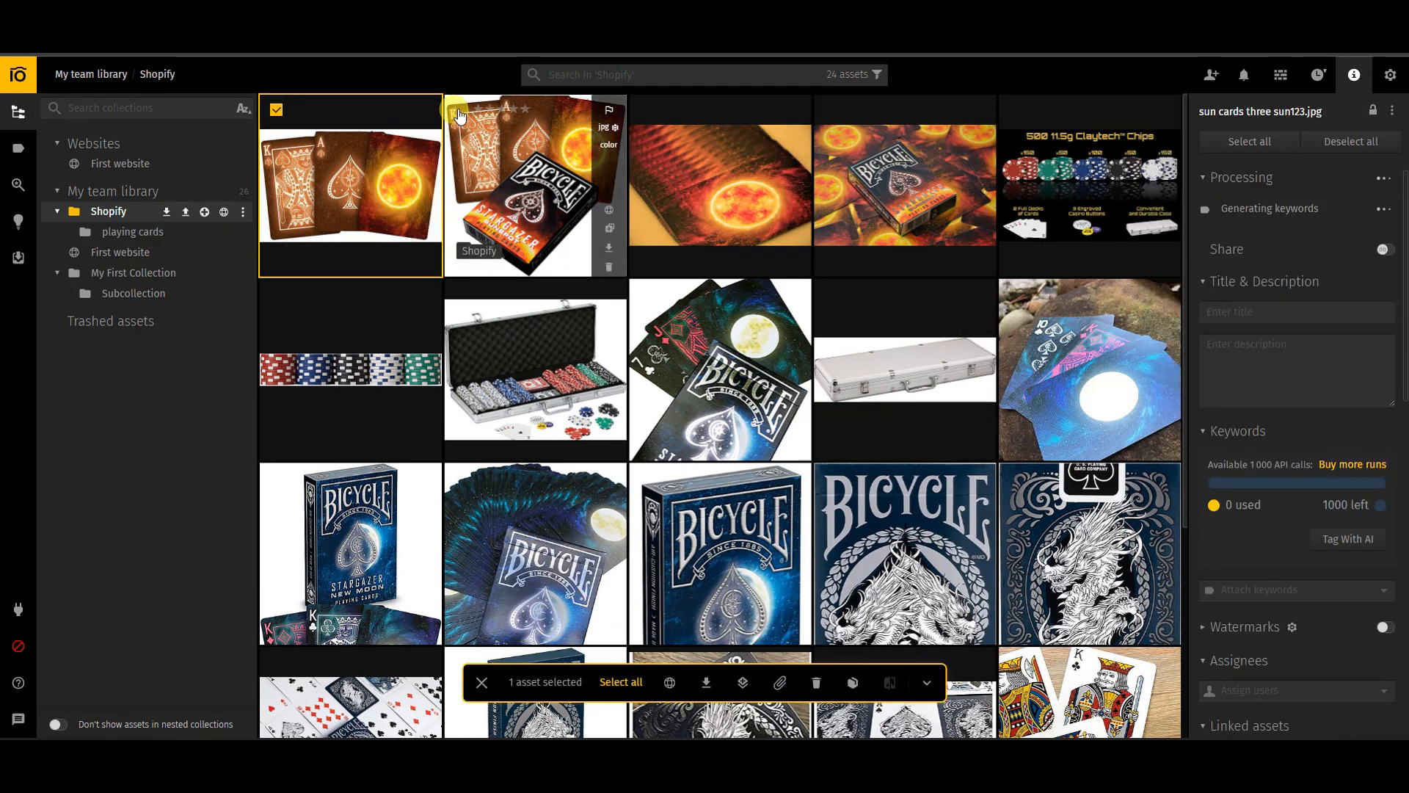
pyautogui.click(461, 110)
pyautogui.click(646, 110)
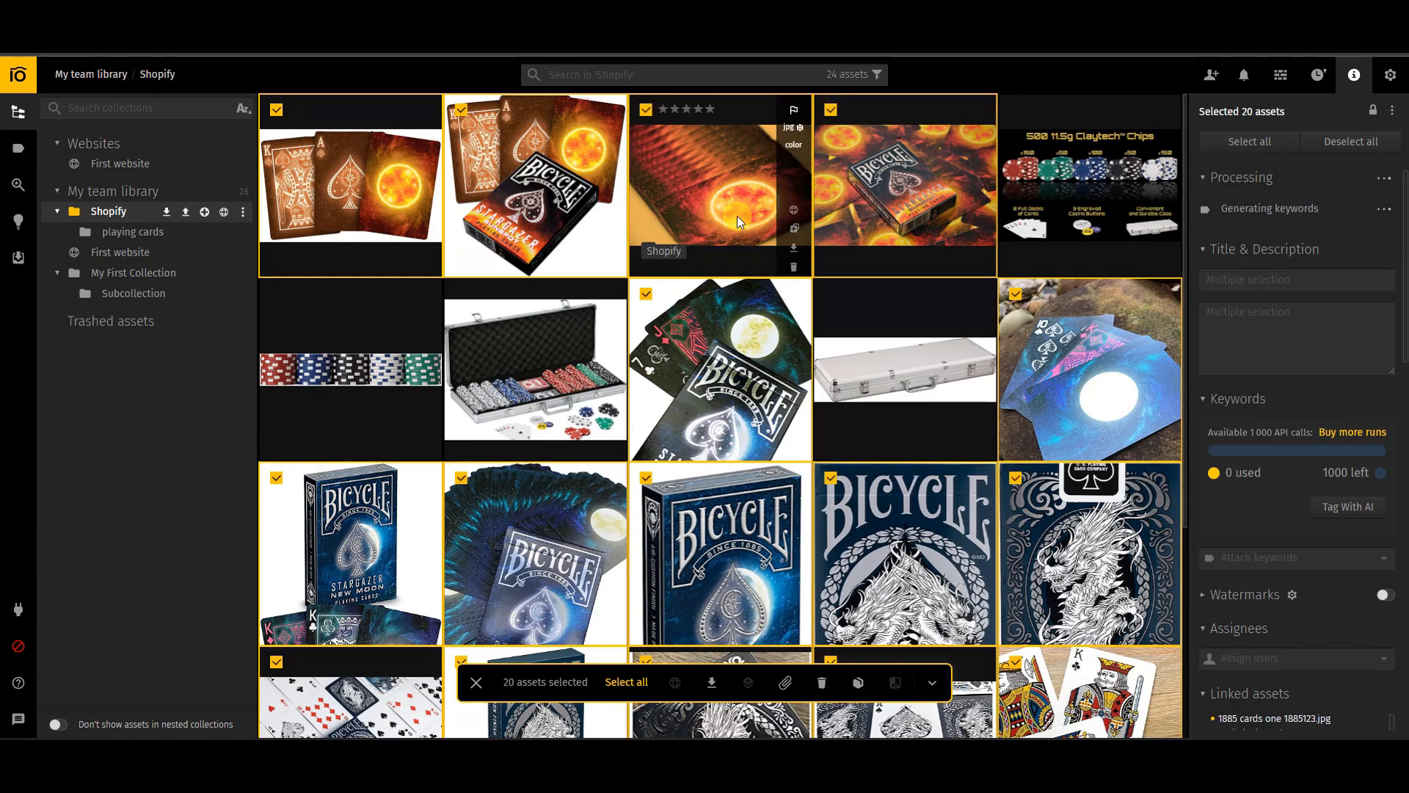
pyautogui.moveTo(737, 216); pyautogui.dragTo(157, 232)
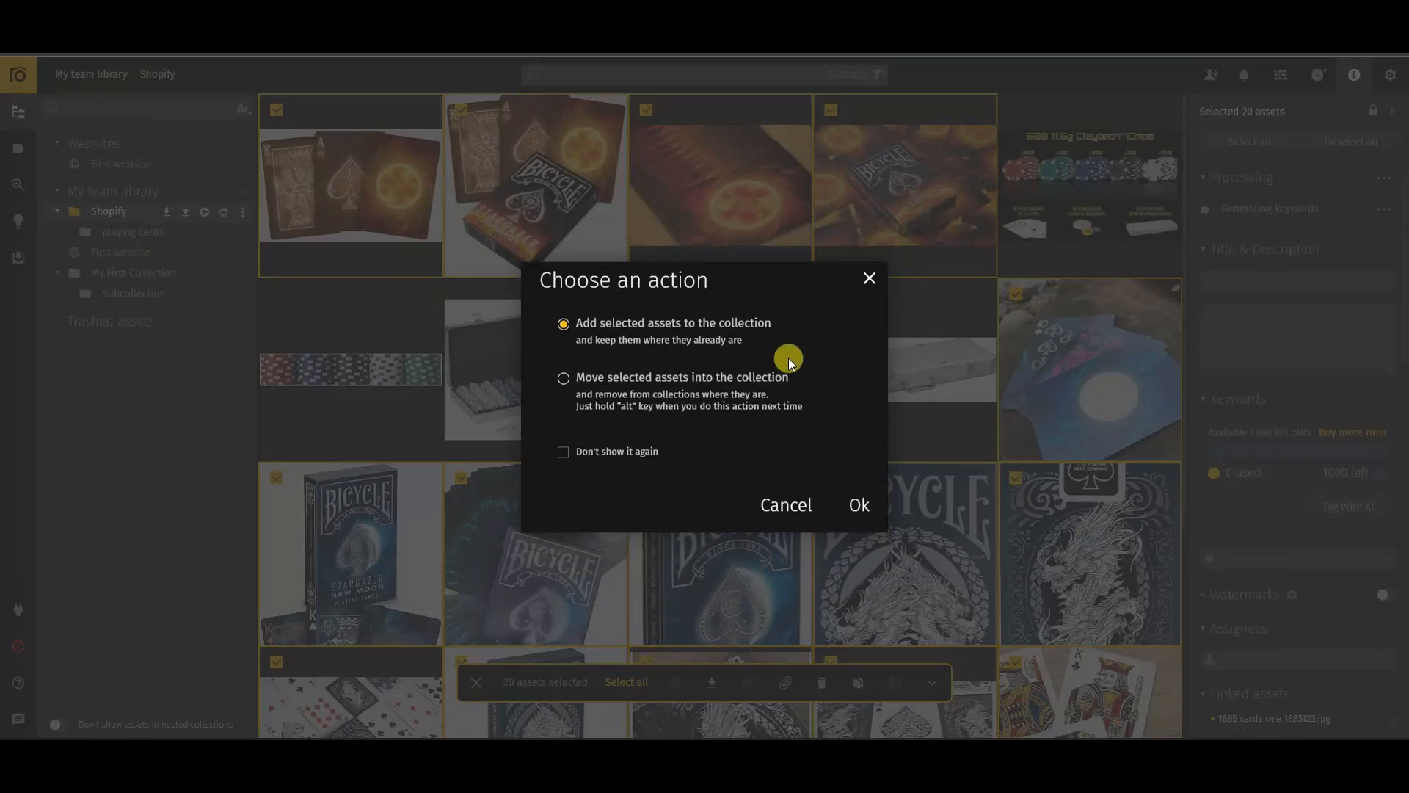
pyautogui.click(674, 384)
pyautogui.click(857, 504)
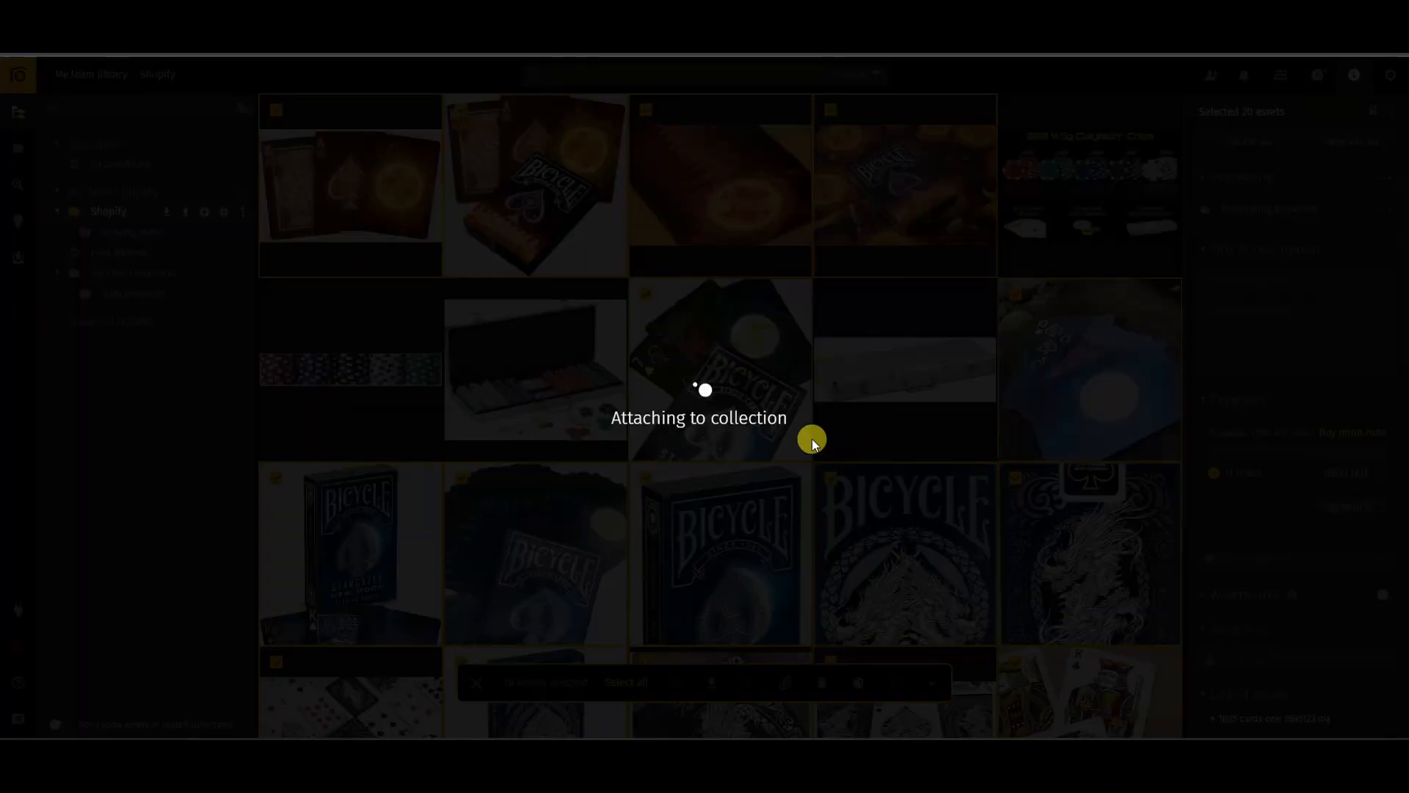
# - View the images in the playing cards subcollection, and look through the parent Shopify collection
pyautogui.click(142, 235)
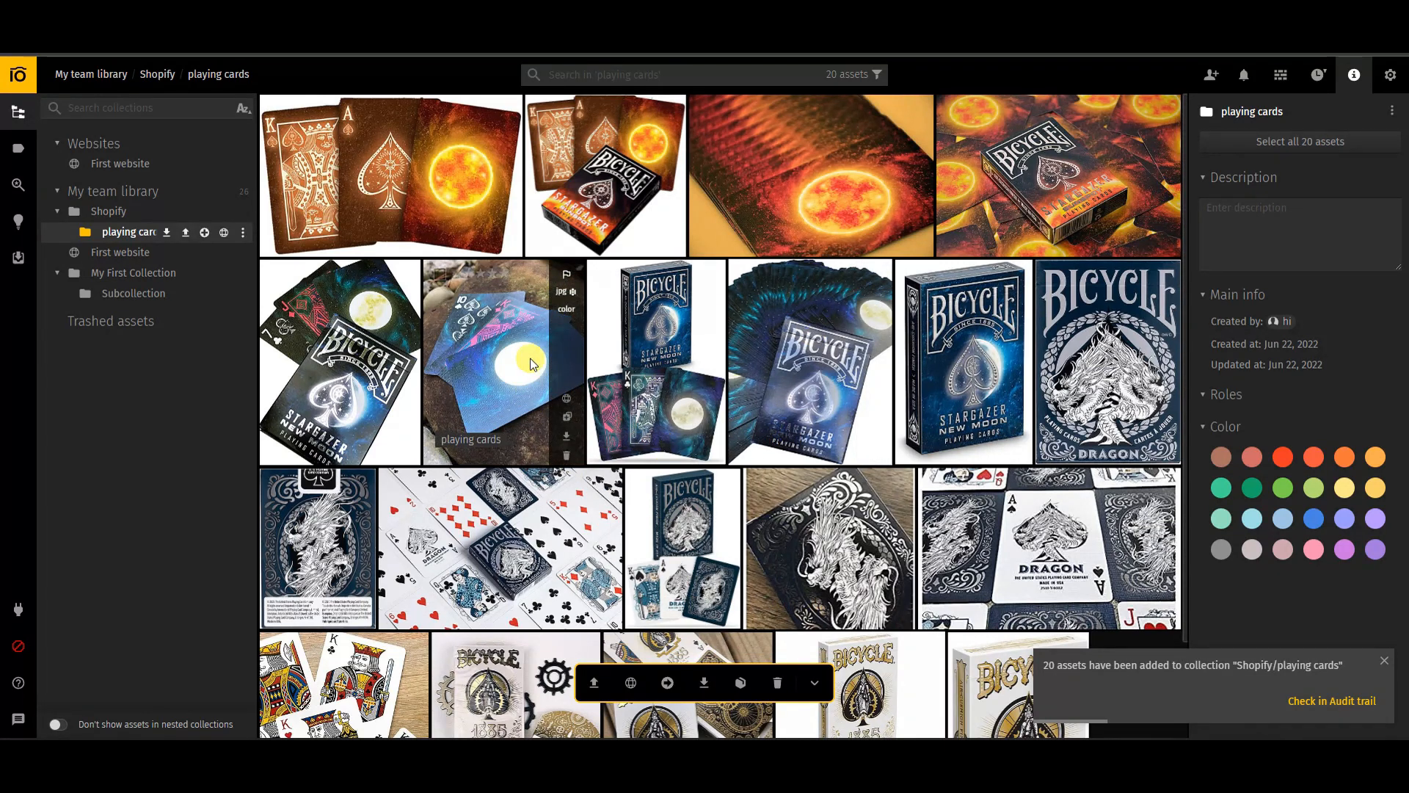
pyautogui.click(126, 212)
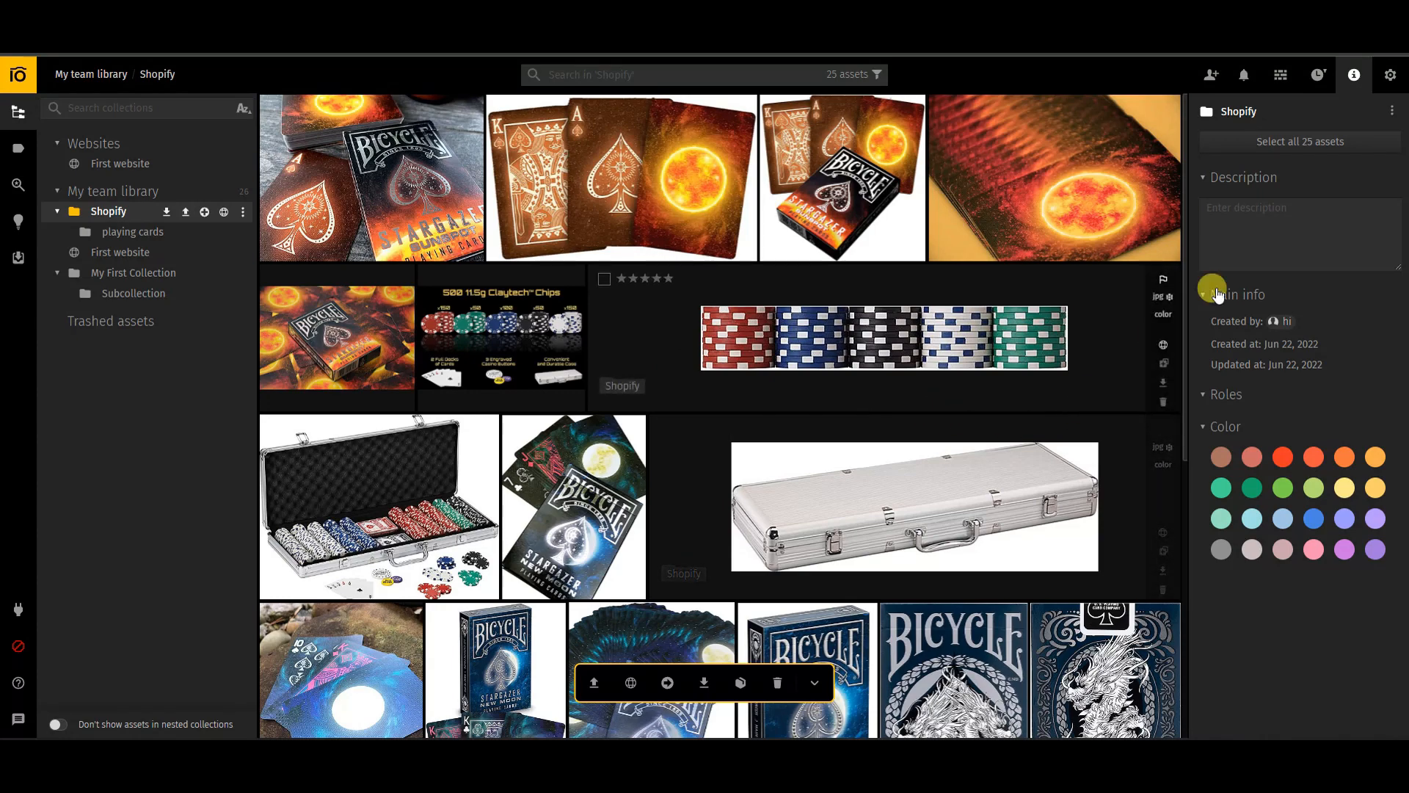
pyautogui.scroll(-2, 814, 253)
pyautogui.scroll(2, 816, 310)
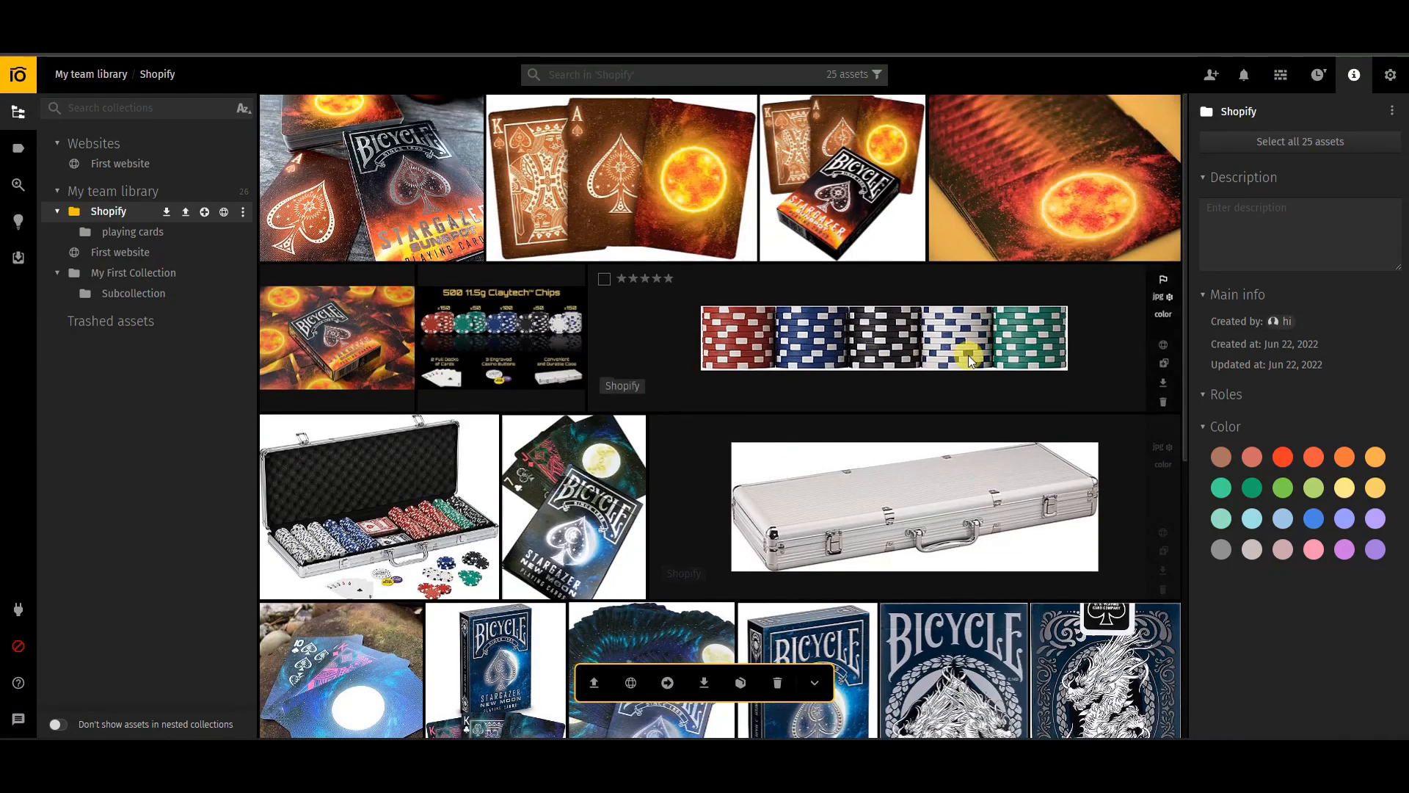